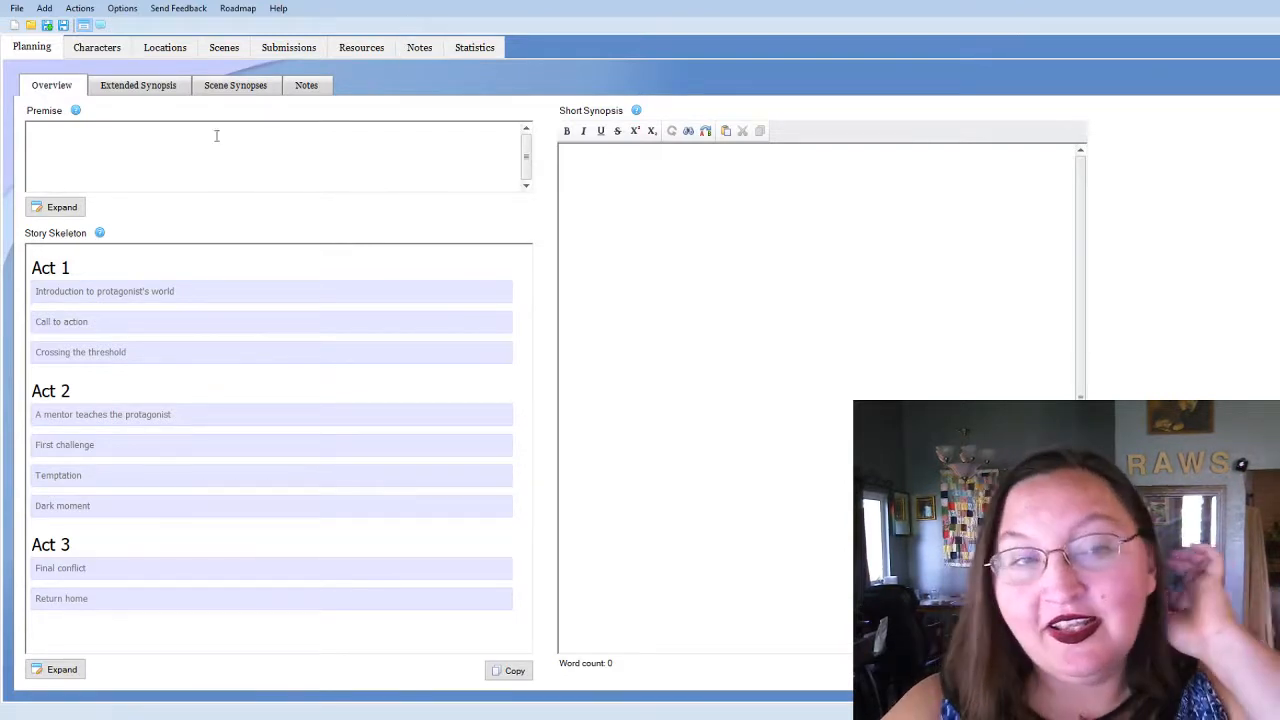
# Begin the story's premise with the text "A cross between La Femme Nikita and Anne of Green Gables"
pyautogui.click(140, 147)
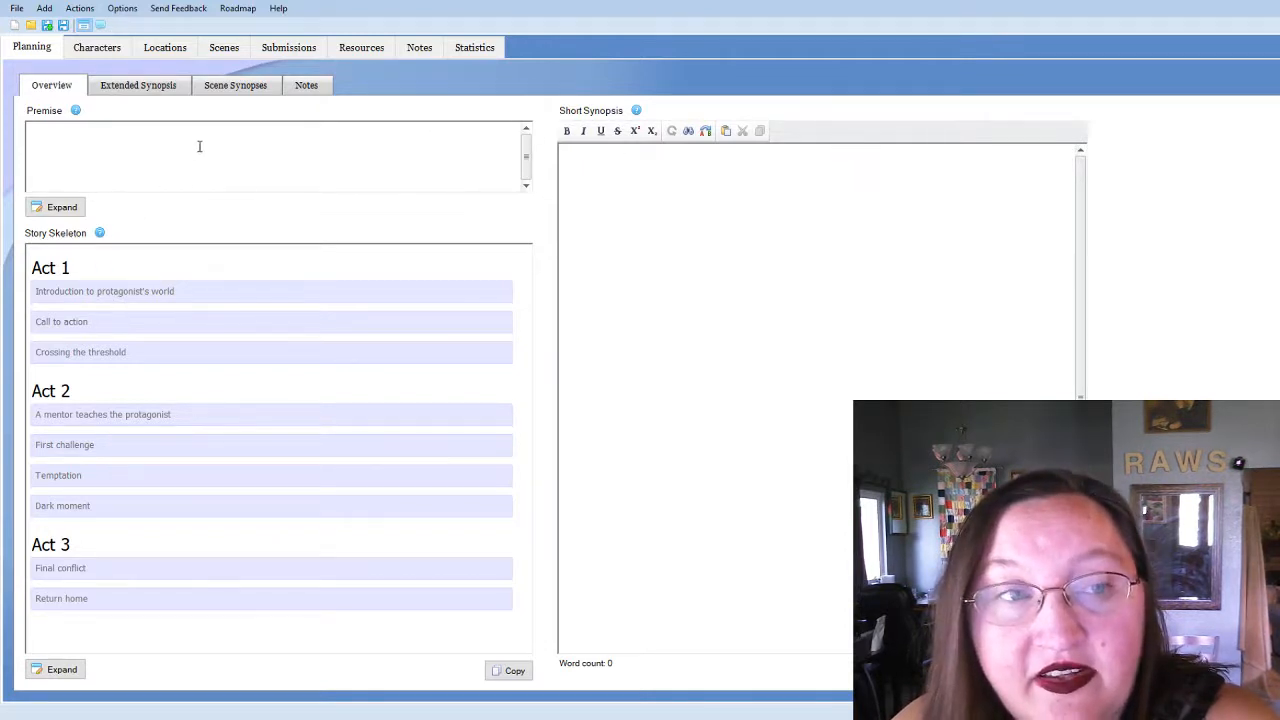
pyautogui.write('A')
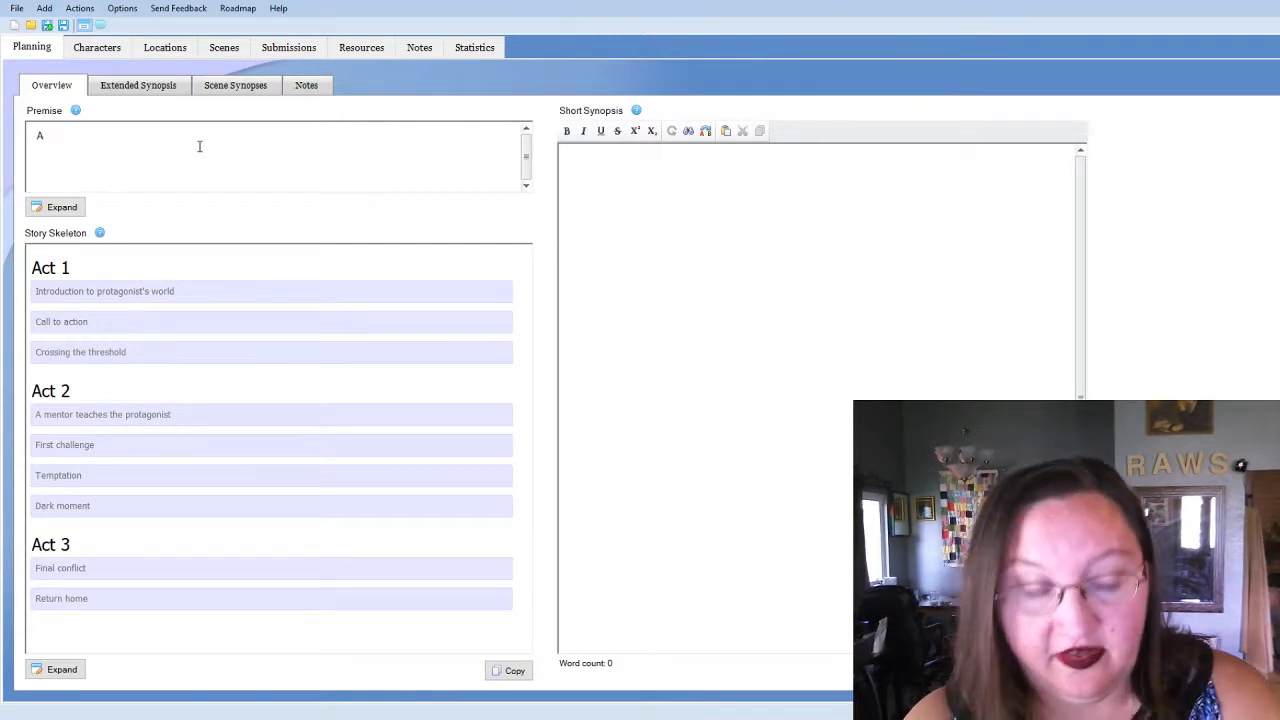
pyautogui.write(' cross be')
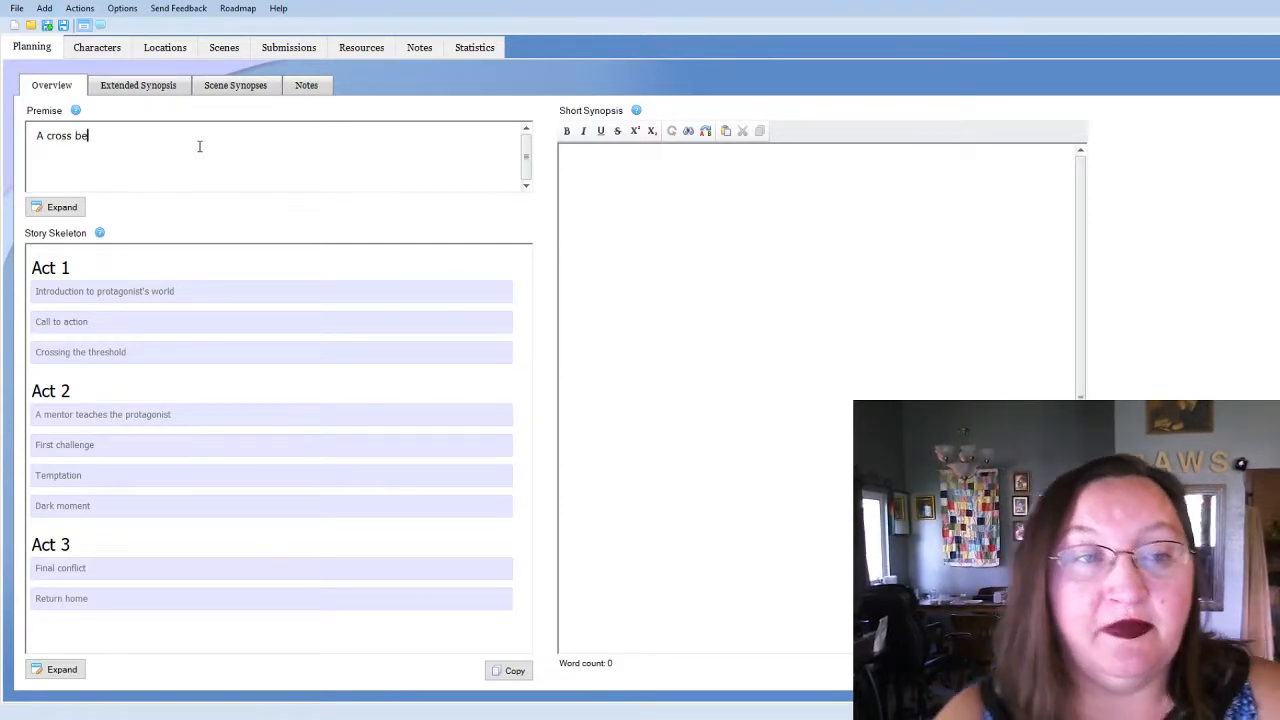
pyautogui.write('tween La F')
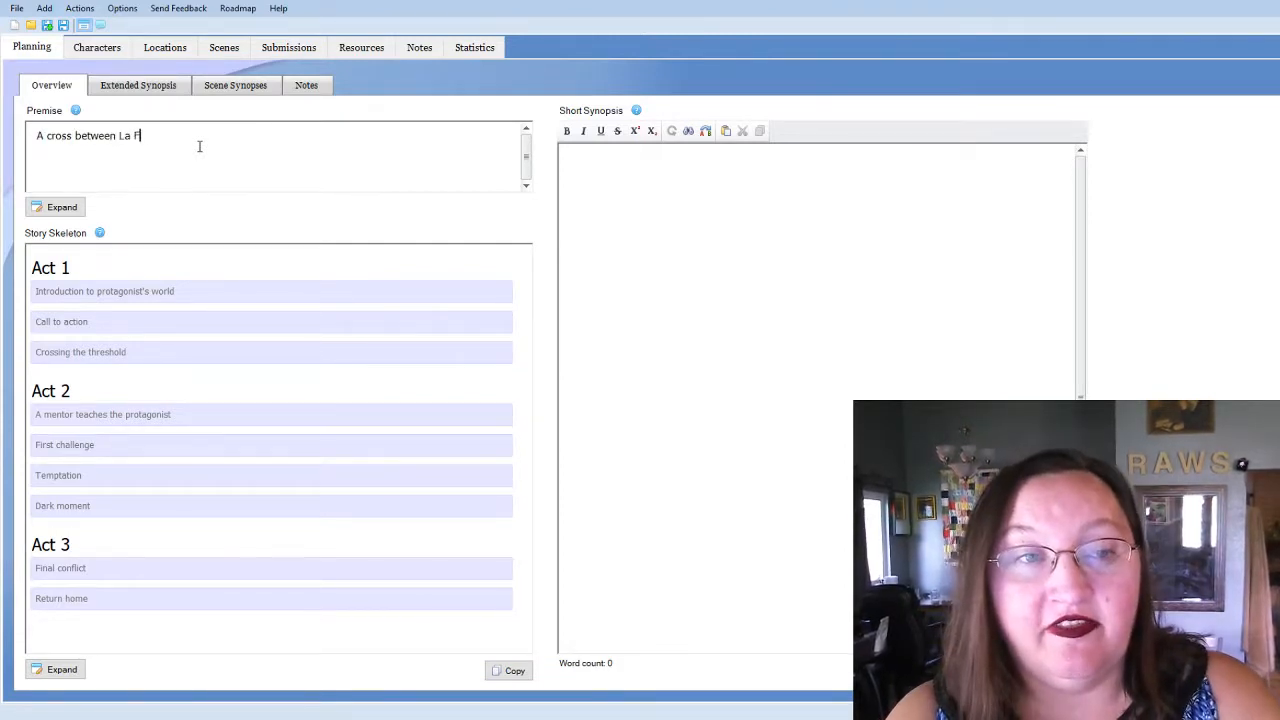
pyautogui.write('emme Nikita and ')
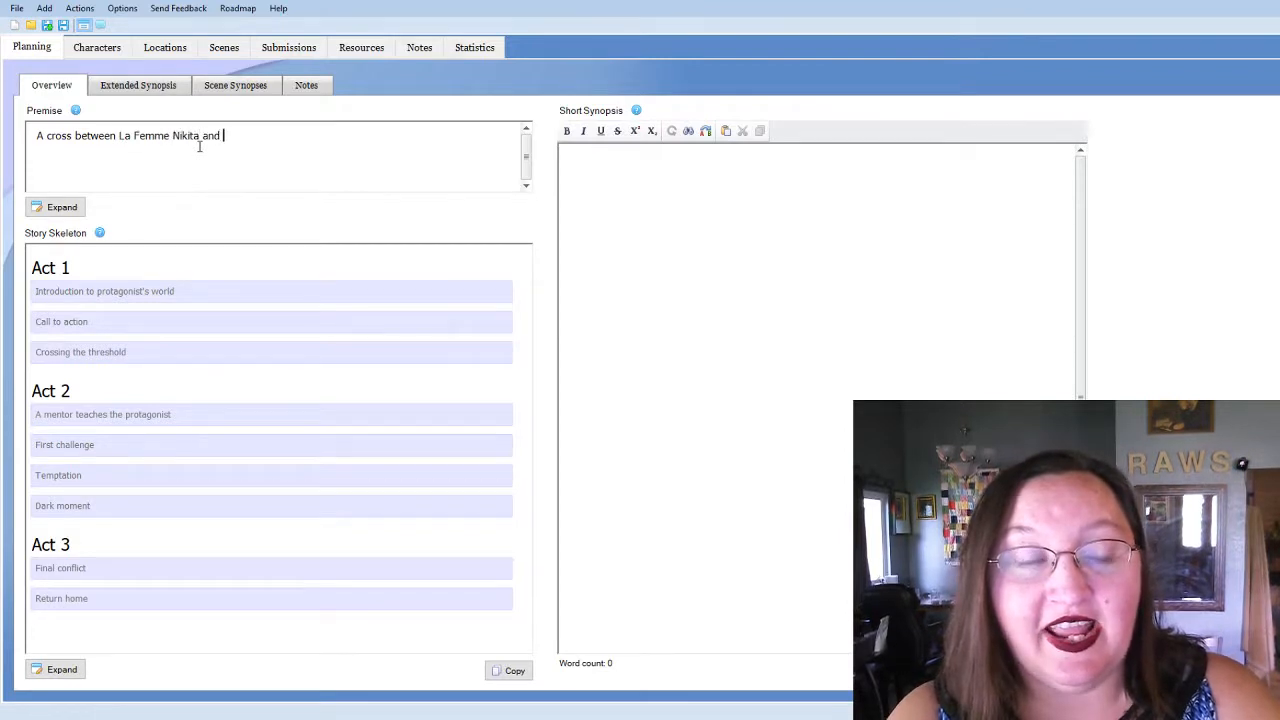
pyautogui.write('Anee o')
pyautogui.press('BackSpace')
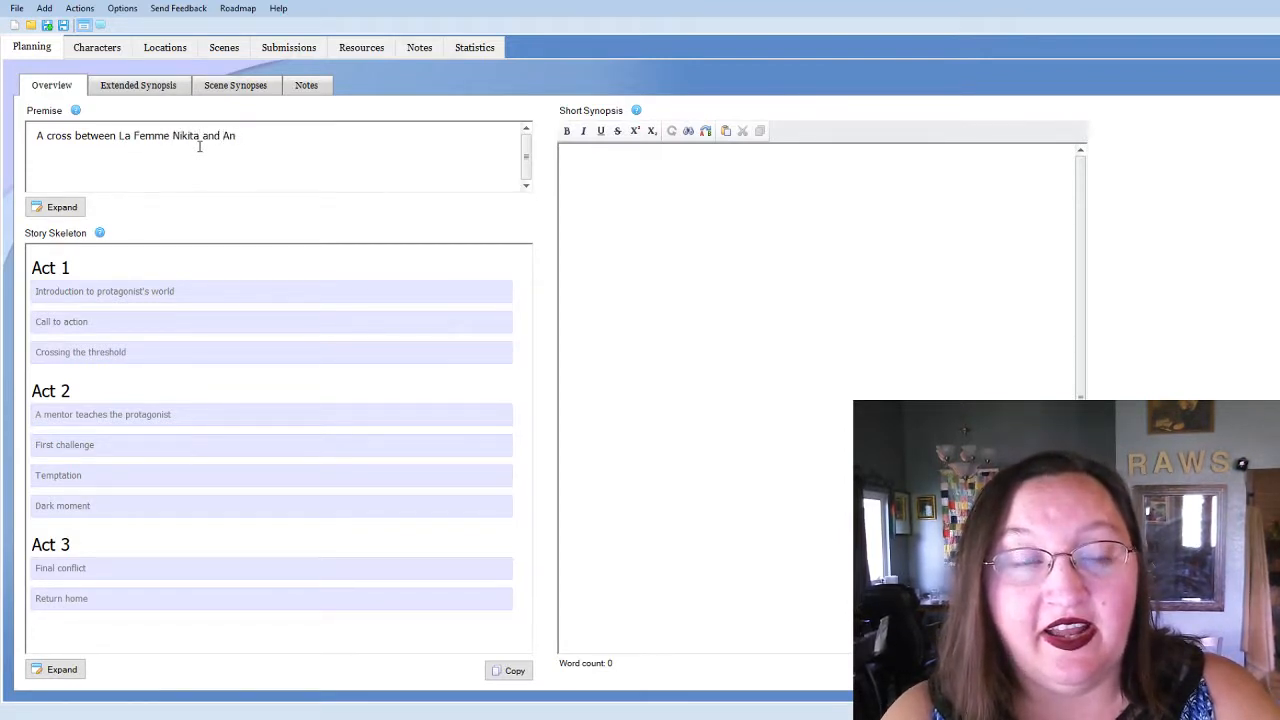
pyautogui.write('ne of Green ')
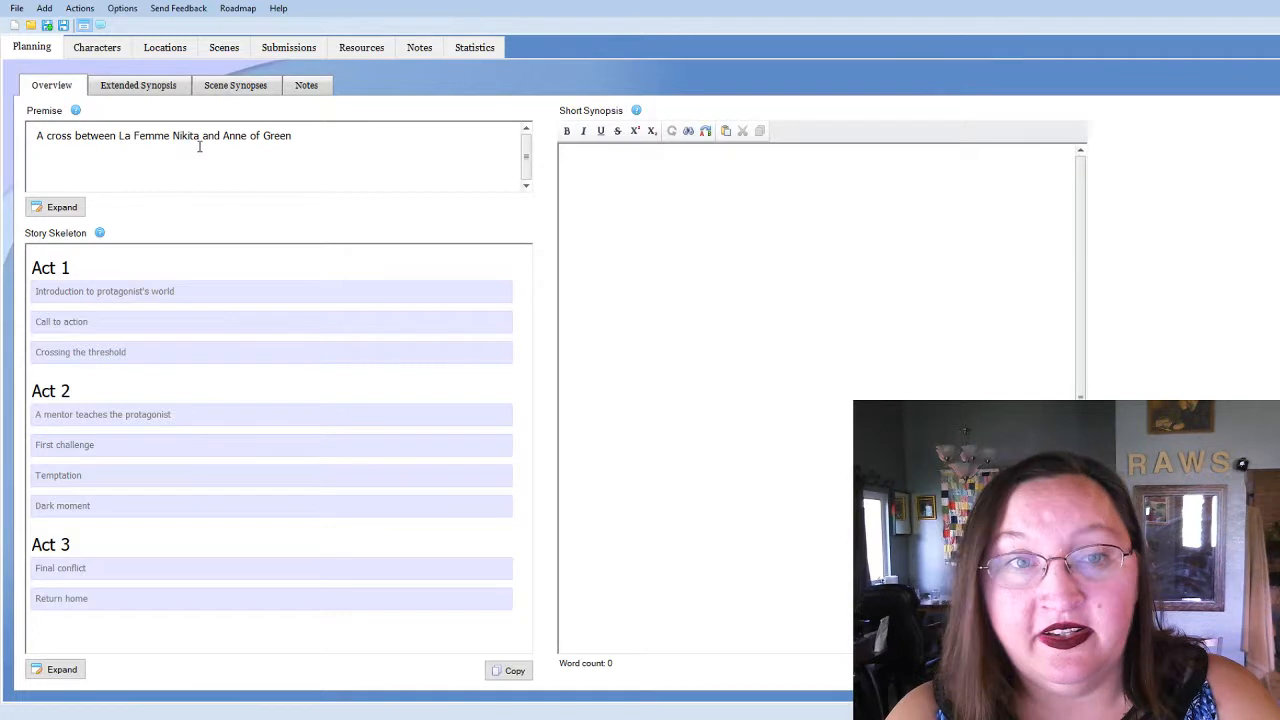
pyautogui.write('Gables')
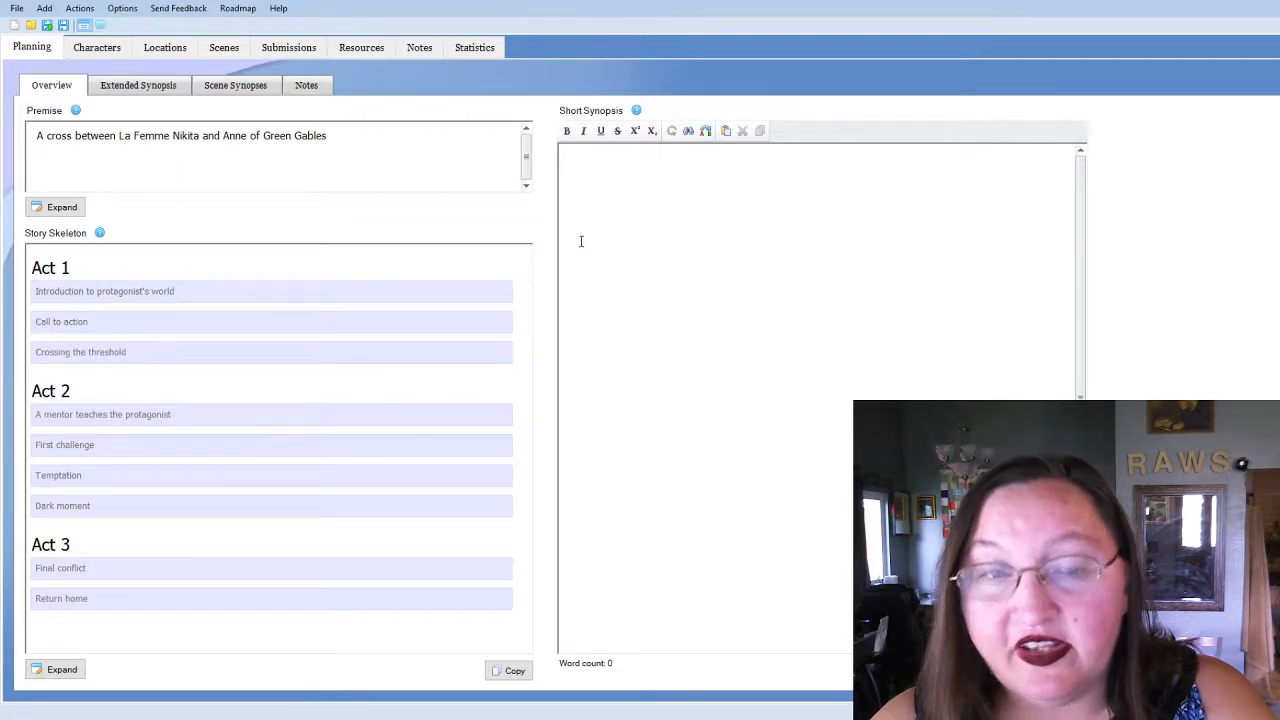
# Add the setting to the end of the premise: "in a fantasy jungle which is basically the Amazon area"
pyautogui.click(378, 137)
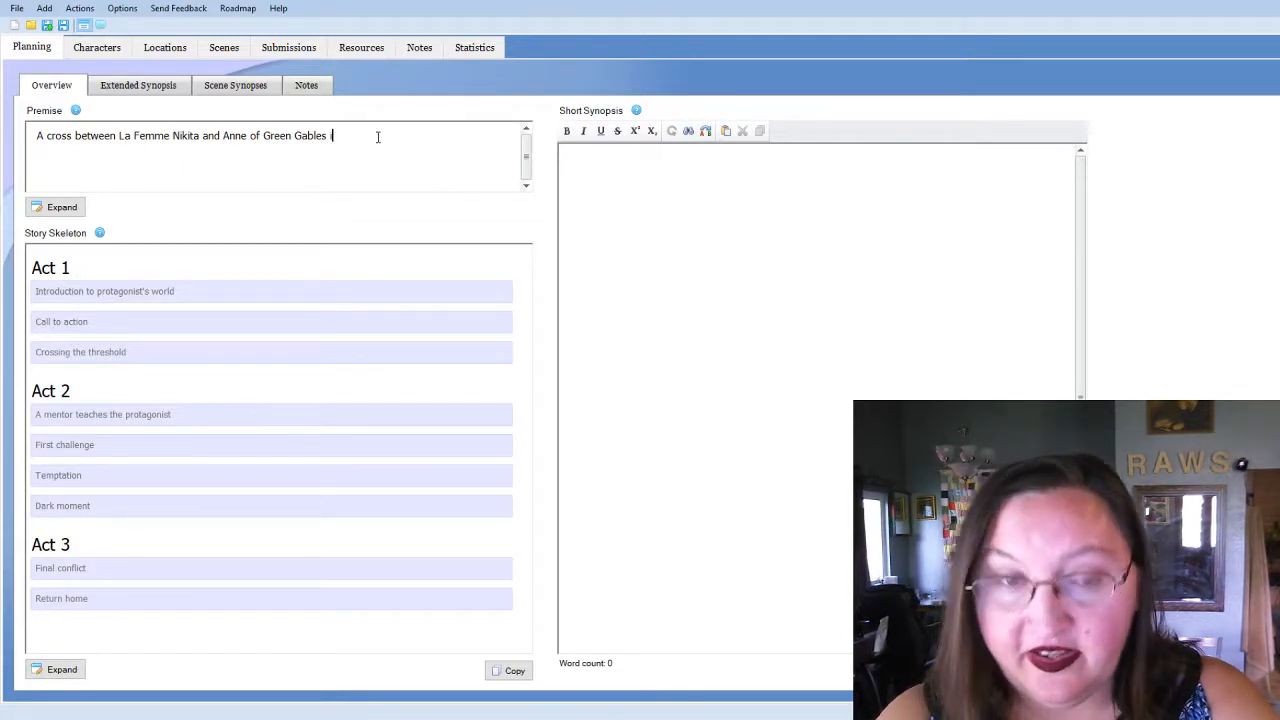
pyautogui.write('in')
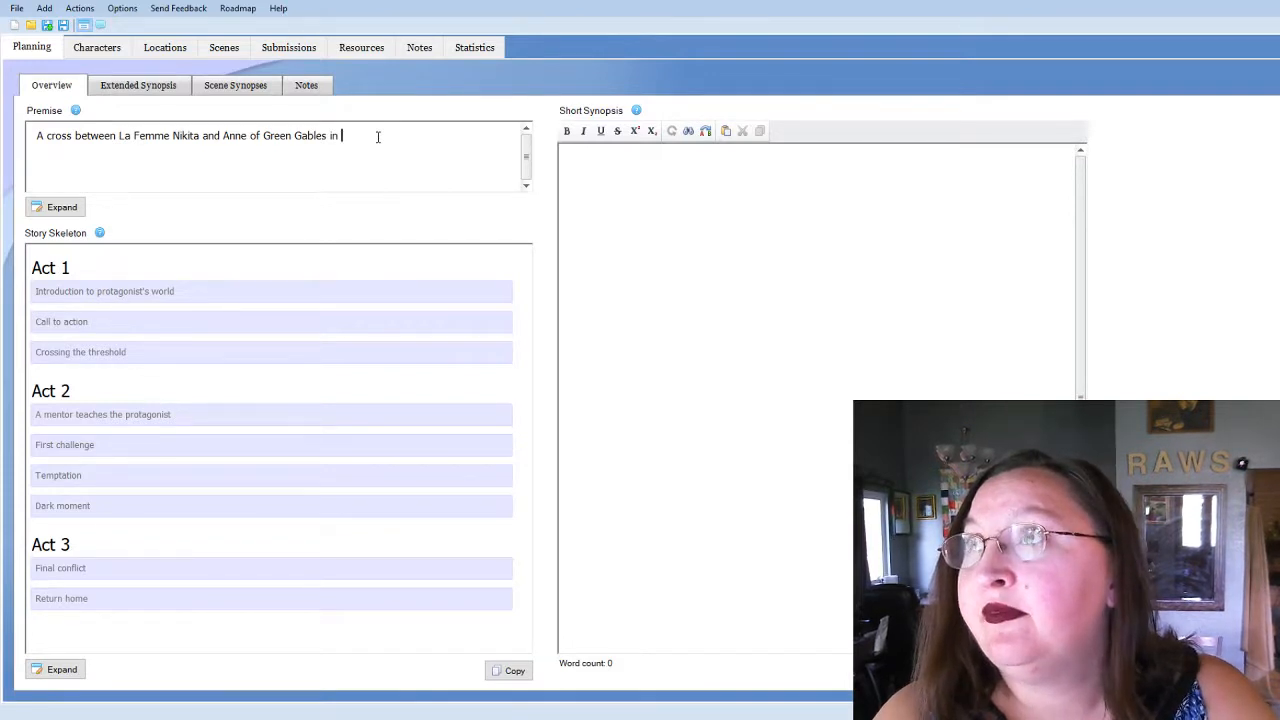
pyautogui.write(' a fantasy j')
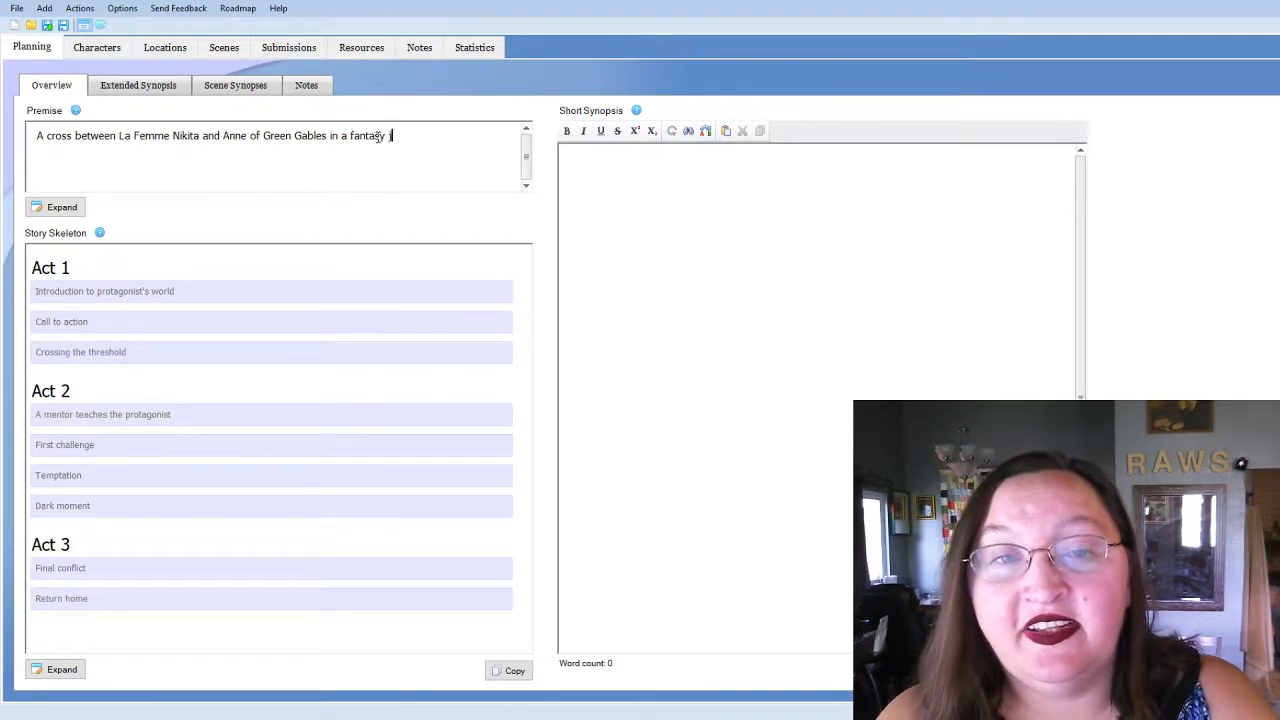
pyautogui.write('ungle')
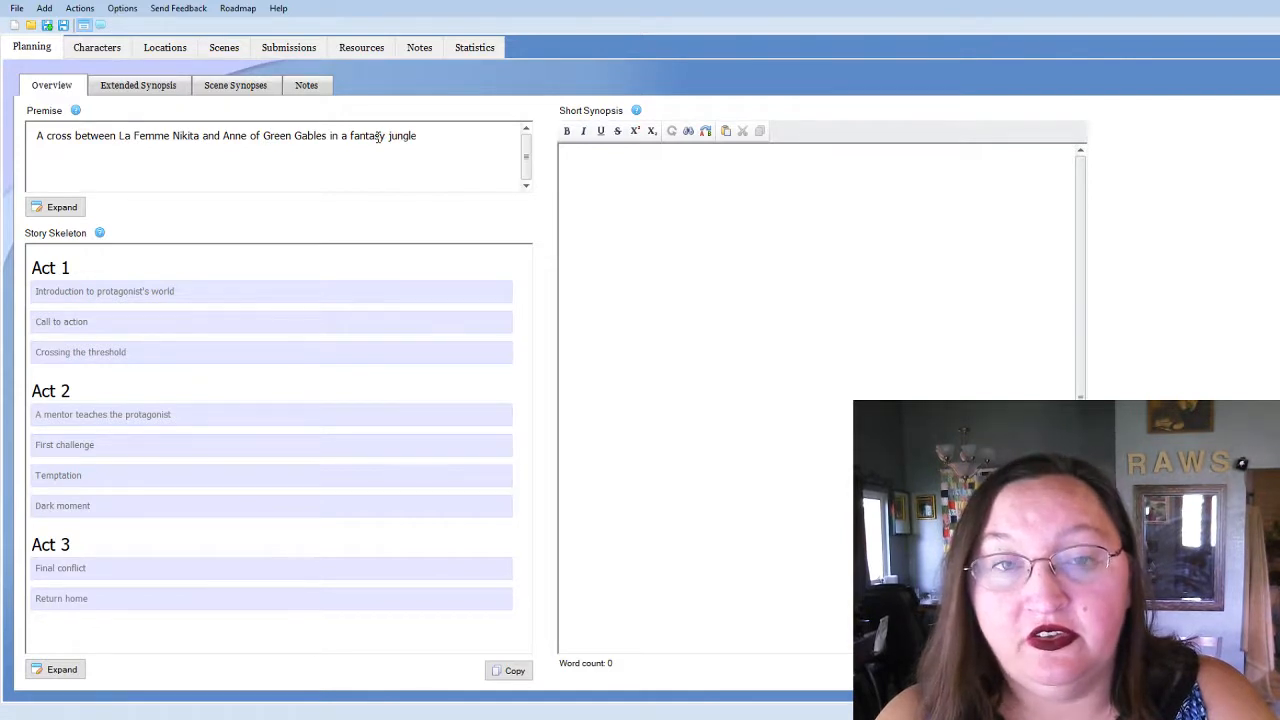
pyautogui.write(' which is basica')
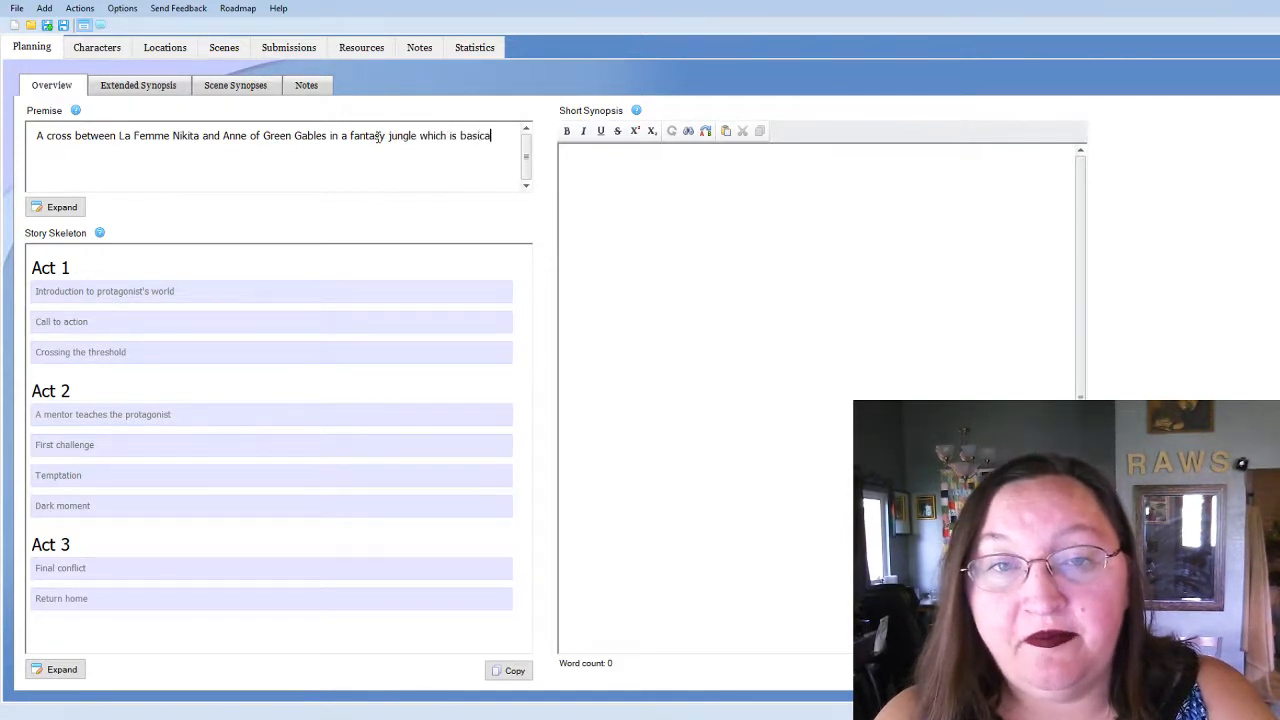
pyautogui.write('lly the ')
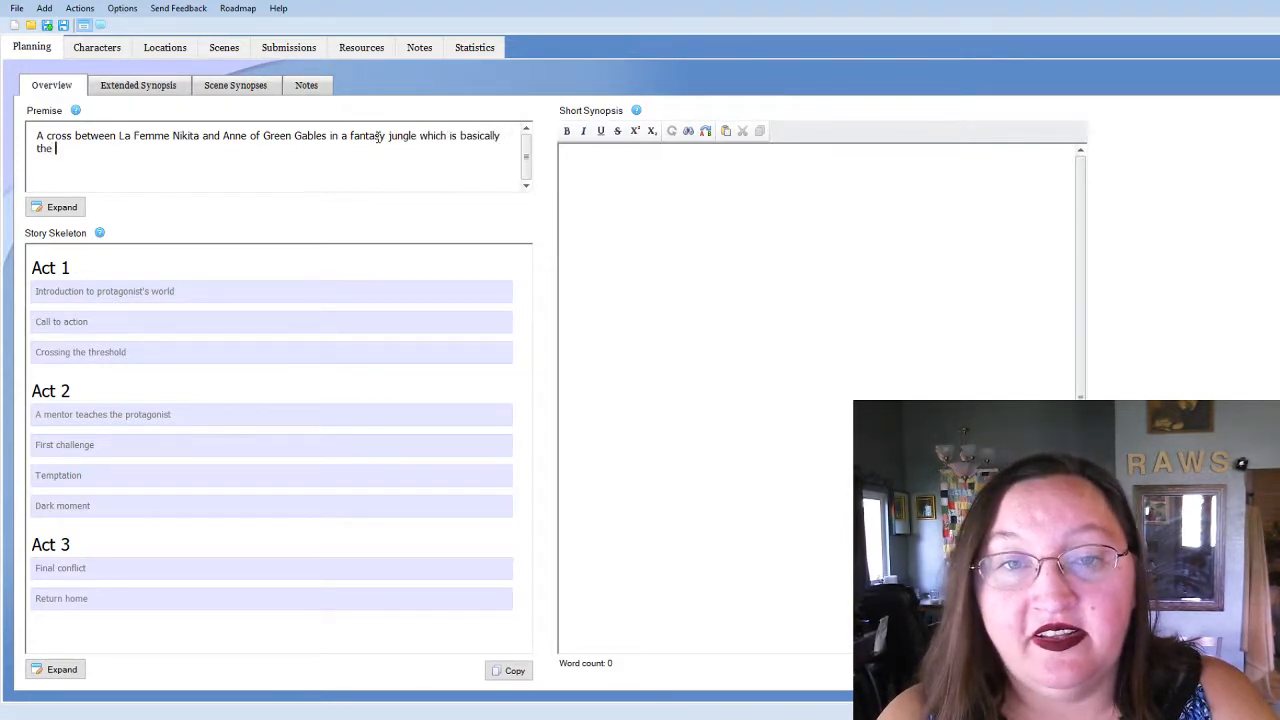
pyautogui.write('Amazon area')
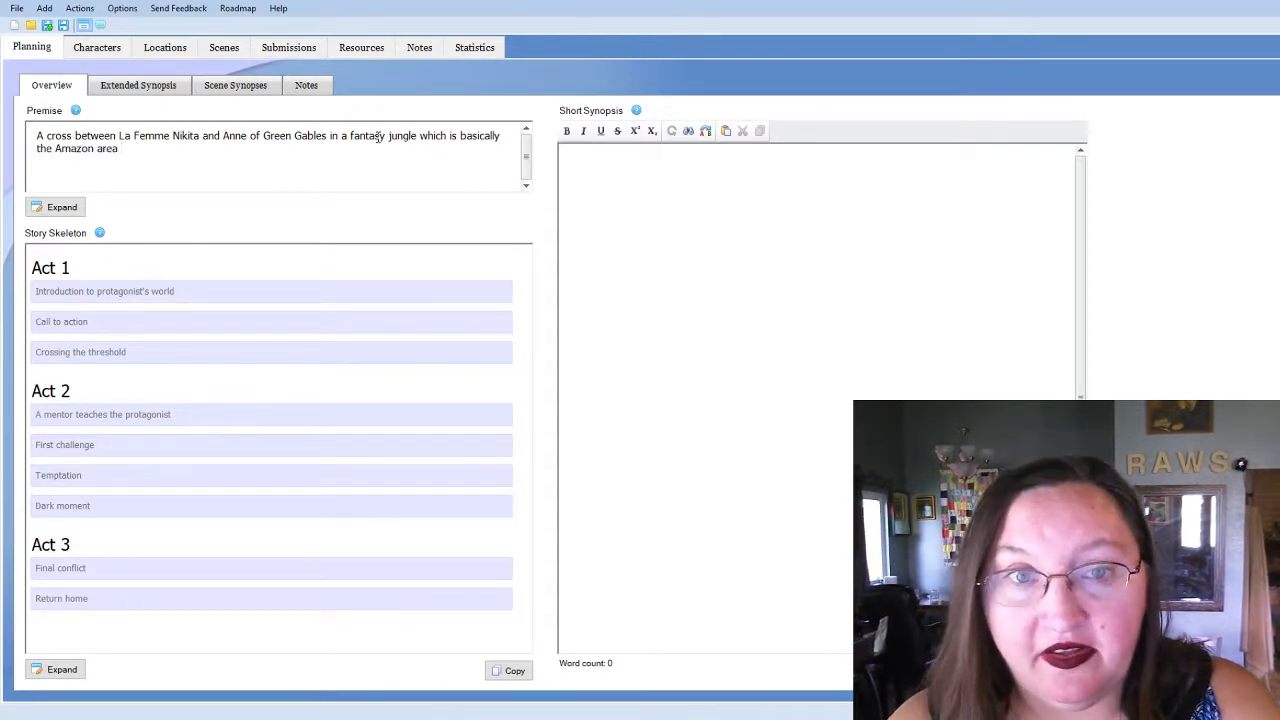
# Extend the premise's setting with the time period "in a fake rennaissance era,"
pyautogui.write(' in')
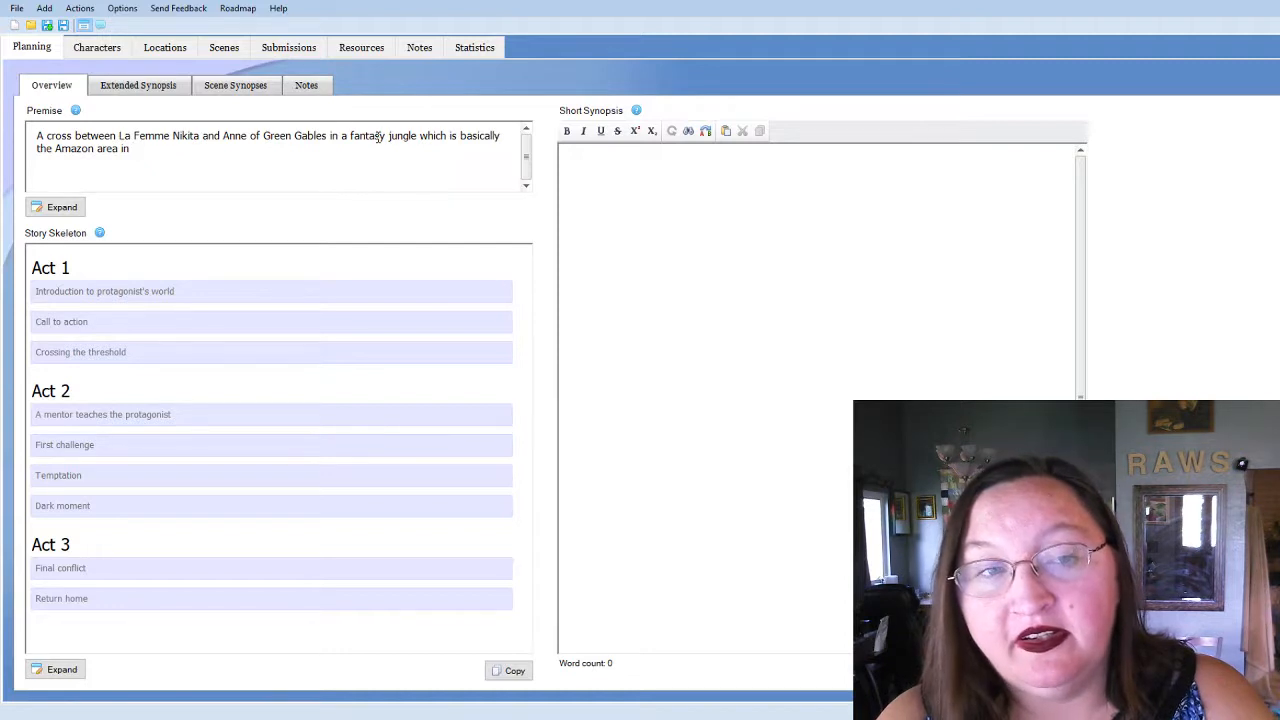
pyautogui.write('a fake')
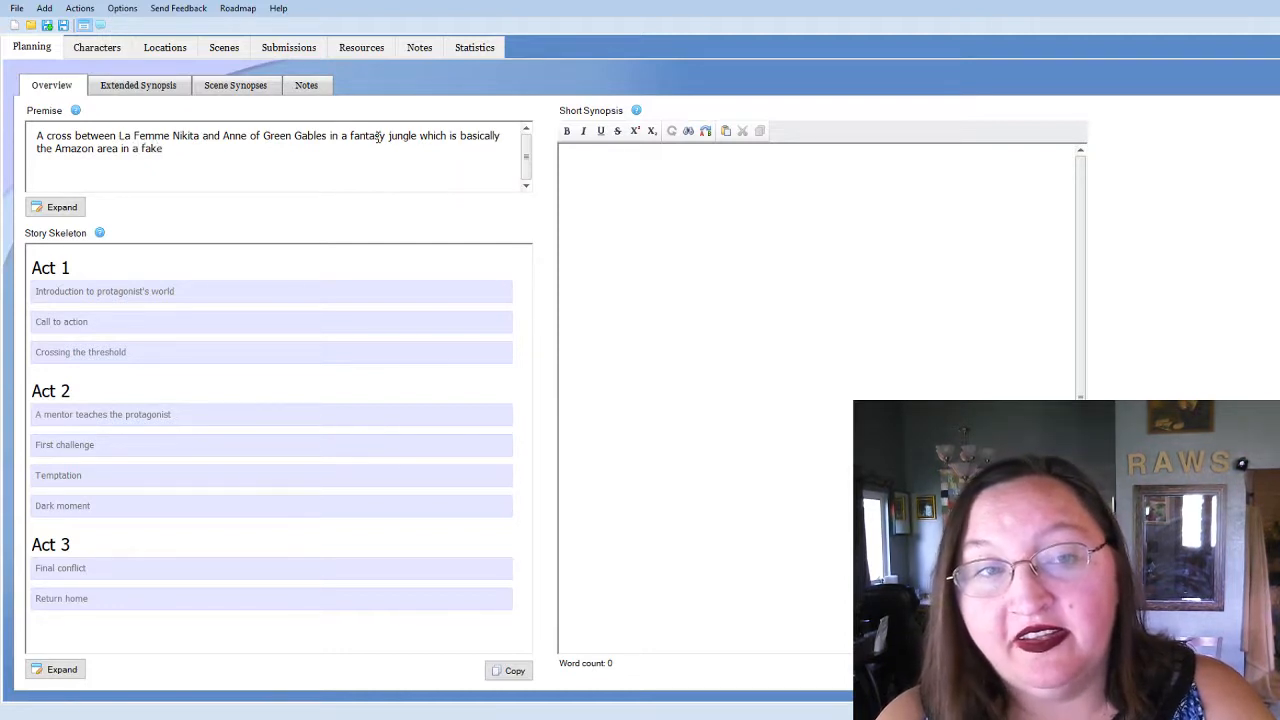
pyautogui.write(' renna')
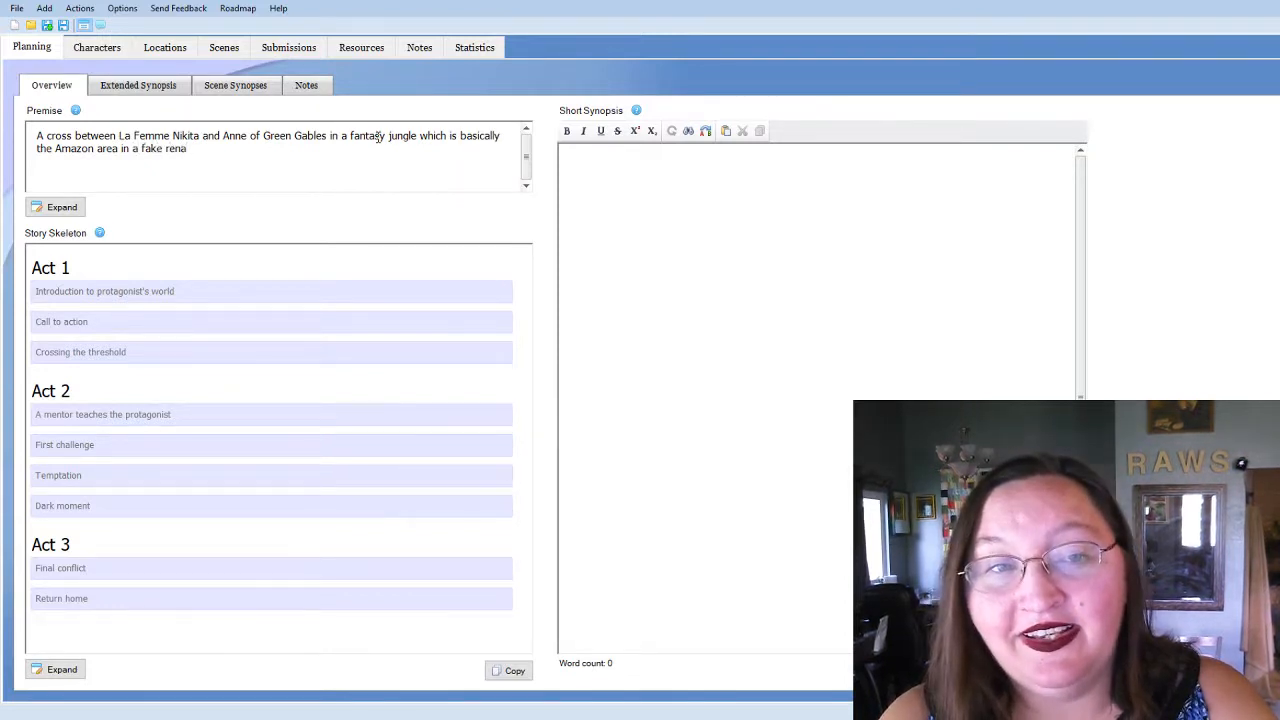
pyautogui.press('BackSpace')
pyautogui.write('naissance ')
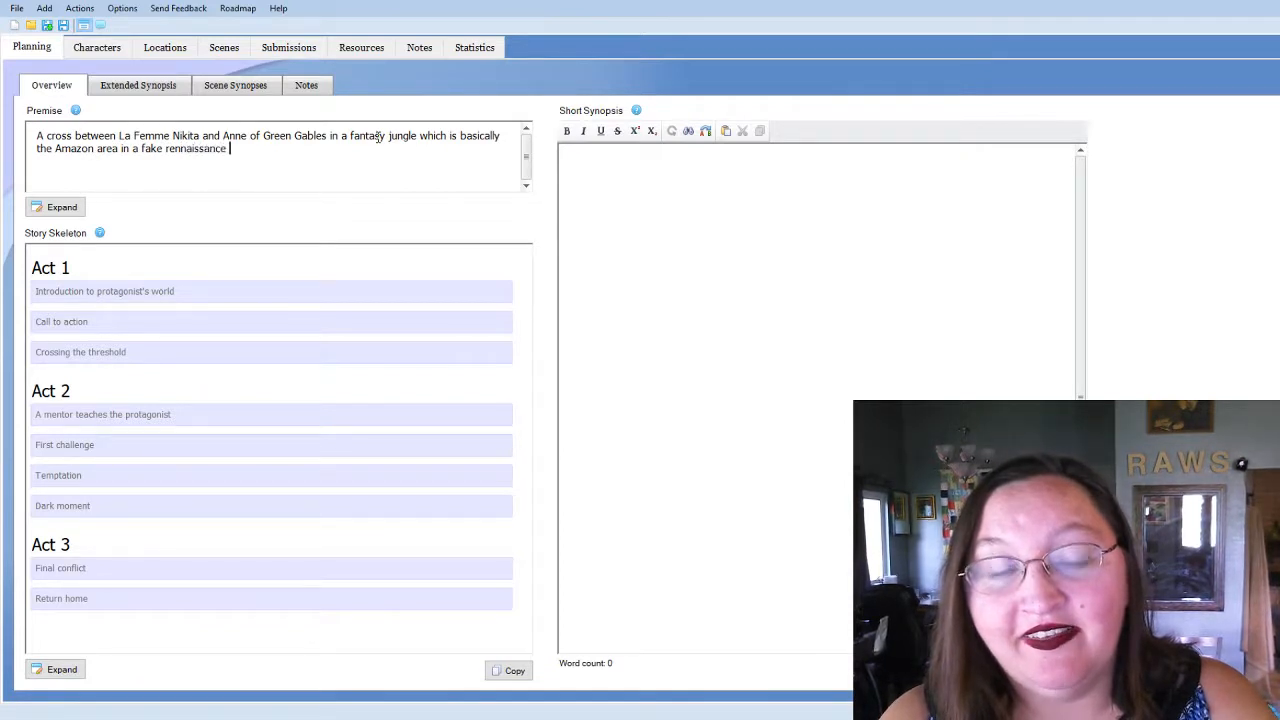
pyautogui.write('era,')
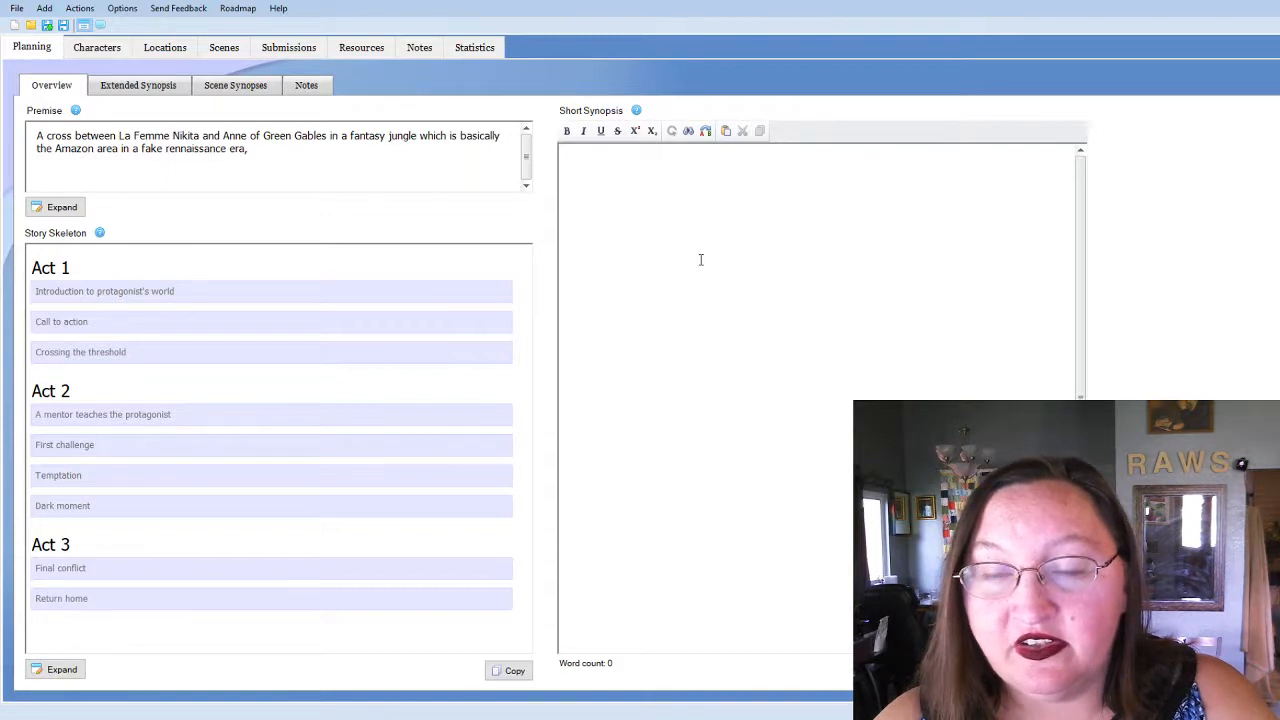
# Add the protagonist's goal to the premise: "wants to become the master astronomer of the queen's court,"
pyautogui.click(296, 147)
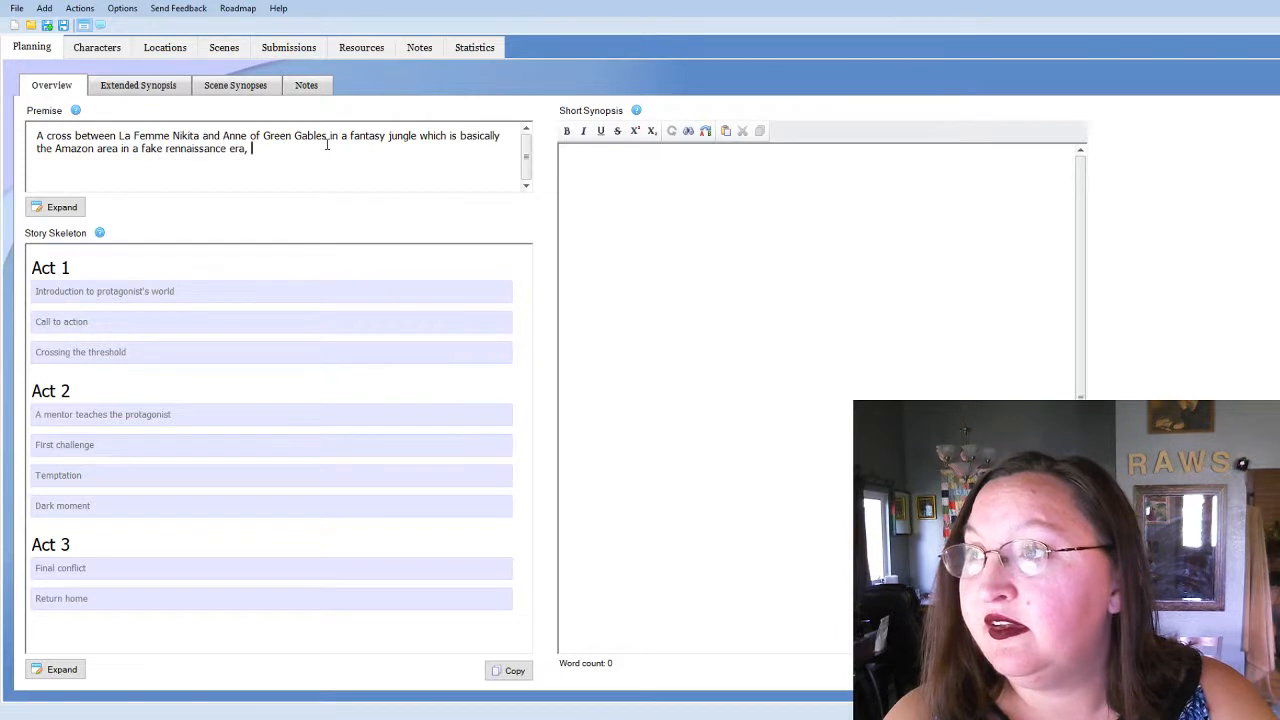
pyautogui.write('wants ')
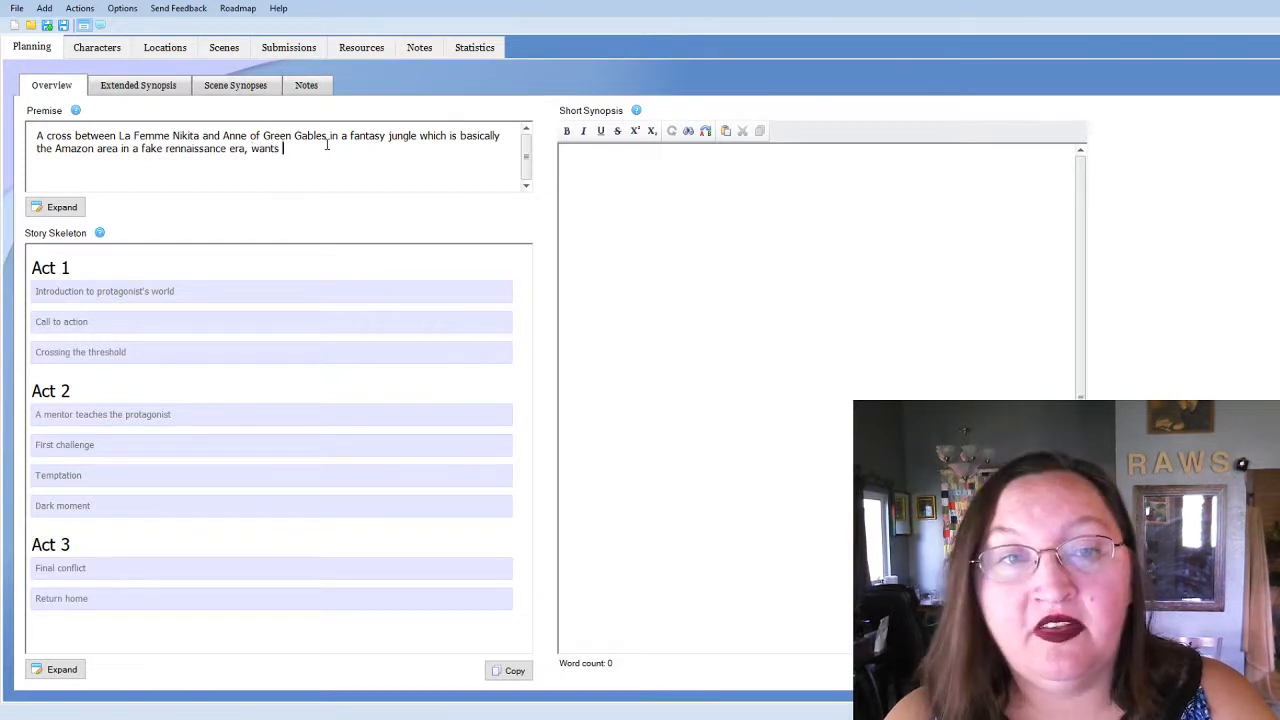
pyautogui.write('to become the mastr')
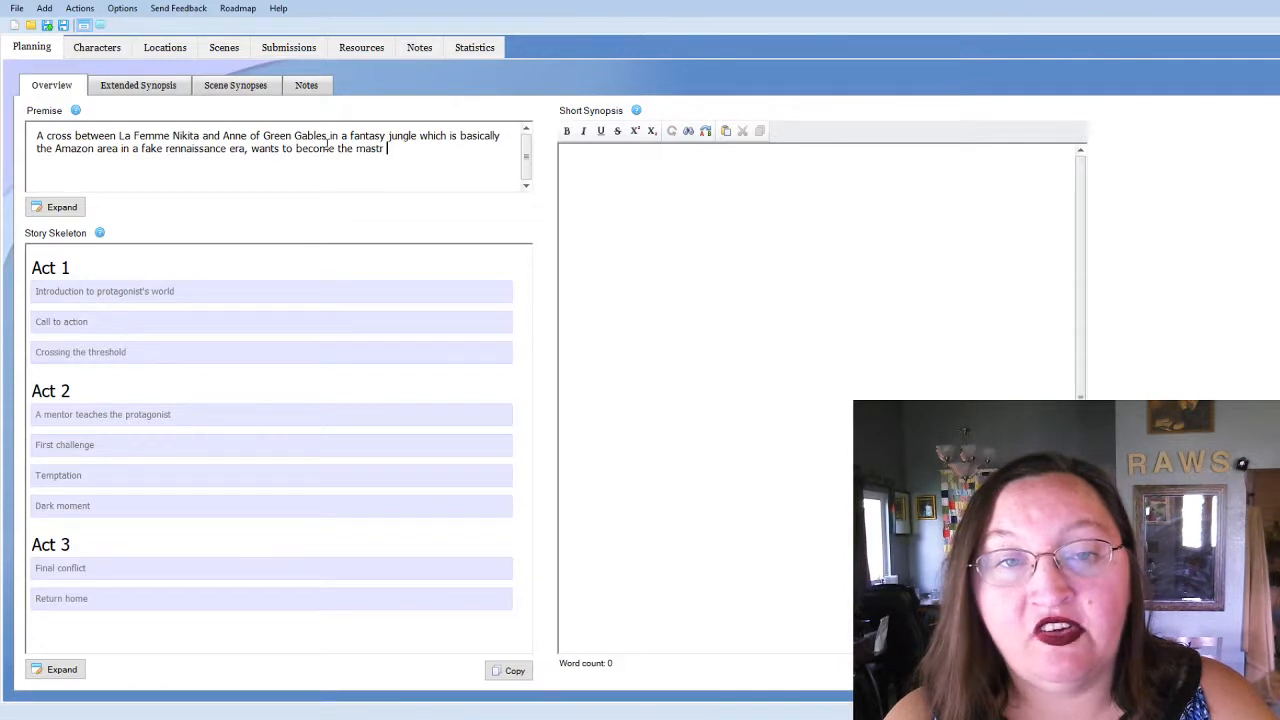
pyautogui.press('BackSpace')
pyautogui.write('er astronme')
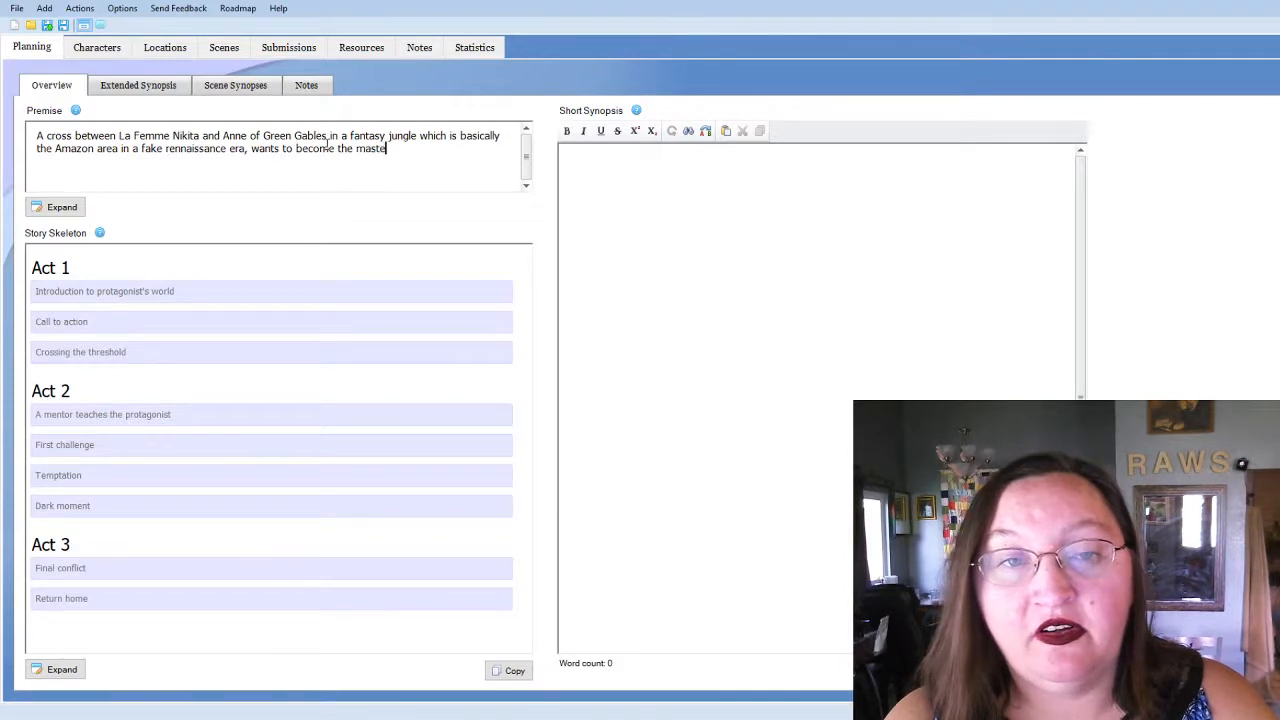
pyautogui.press('BackSpace')
pyautogui.press('BackSpace')
pyautogui.press('BackSpace')
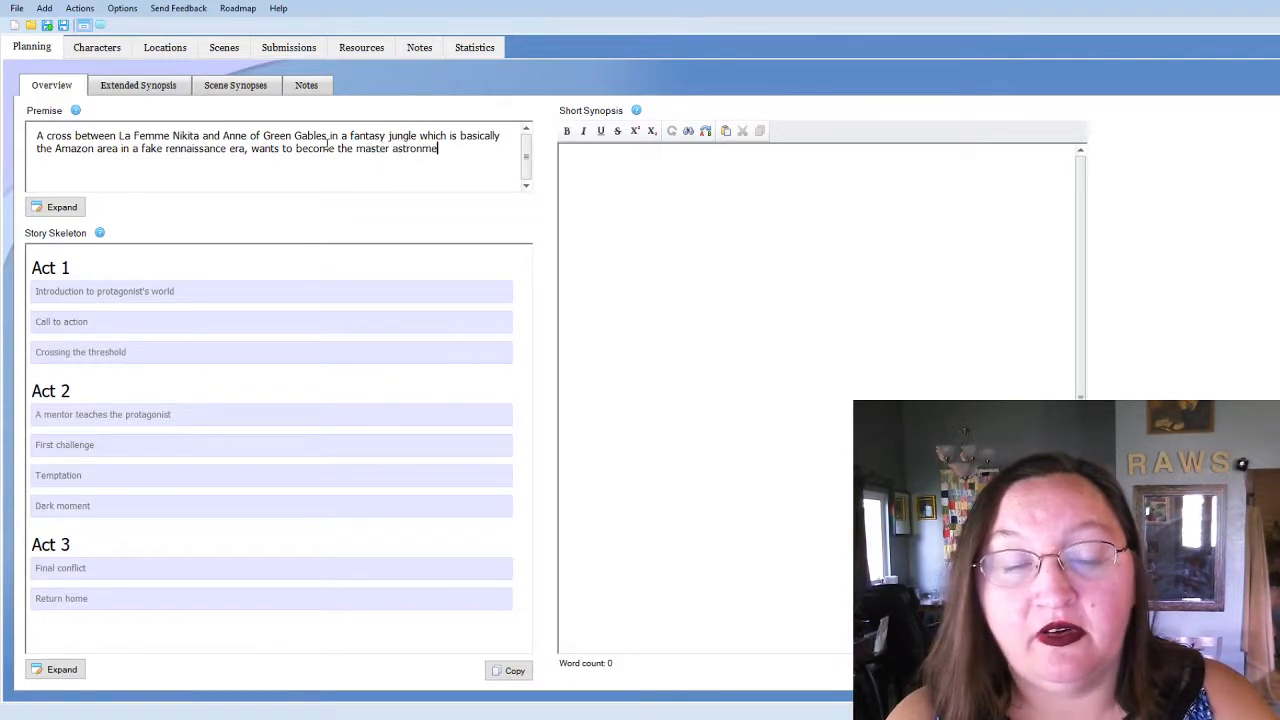
pyautogui.write('nomer of the que')
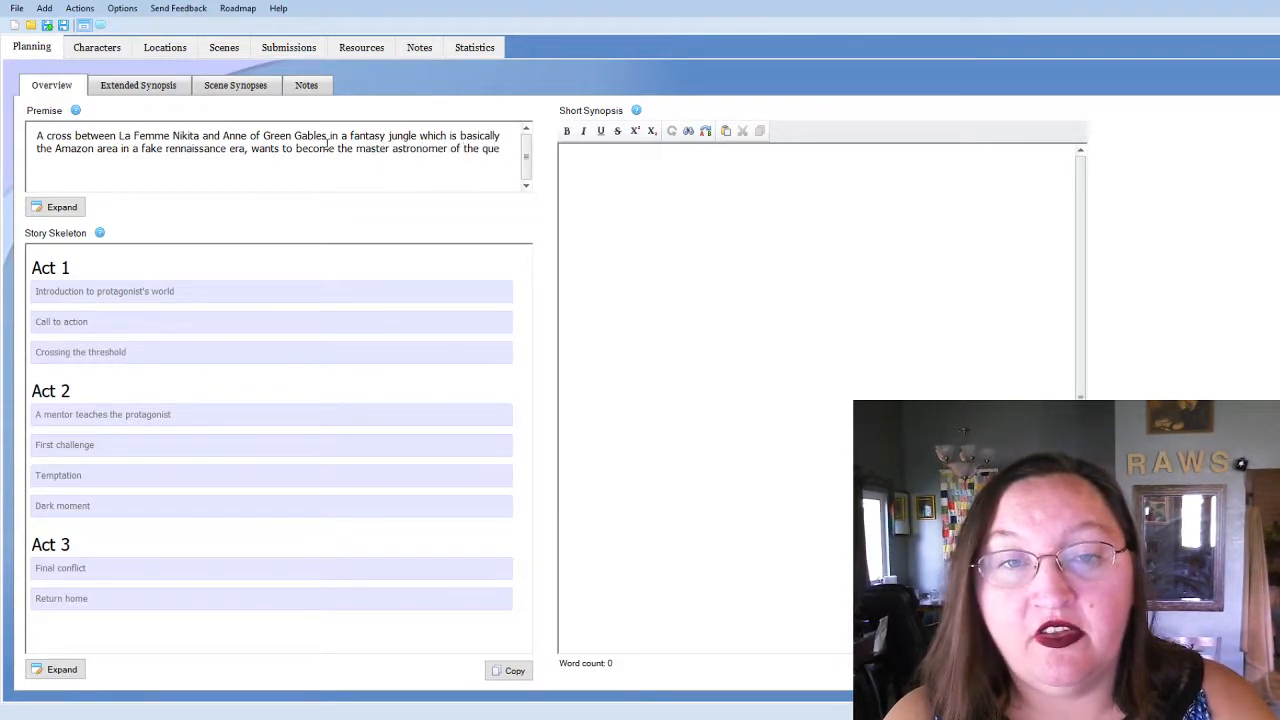
pyautogui.write("en's court,")
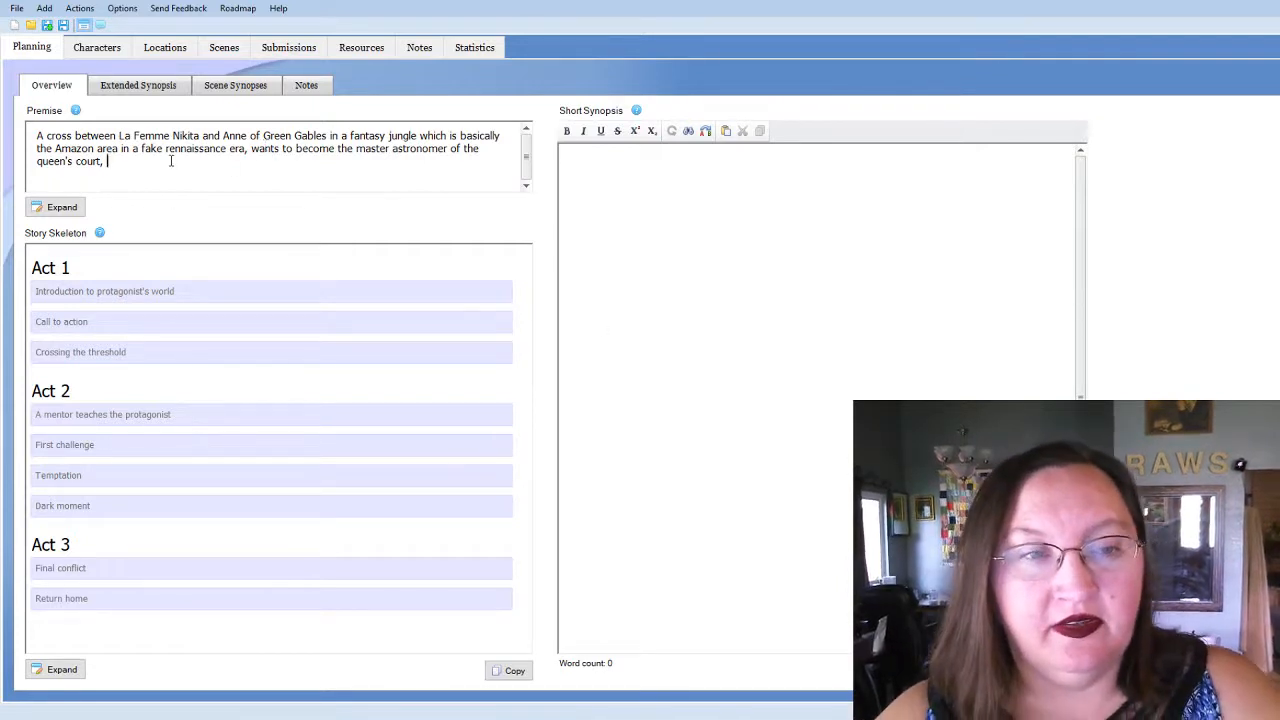
# Introduce the opposition at the end of the premise: "but she is opposed by another woman who"
pyautogui.write('but she ')
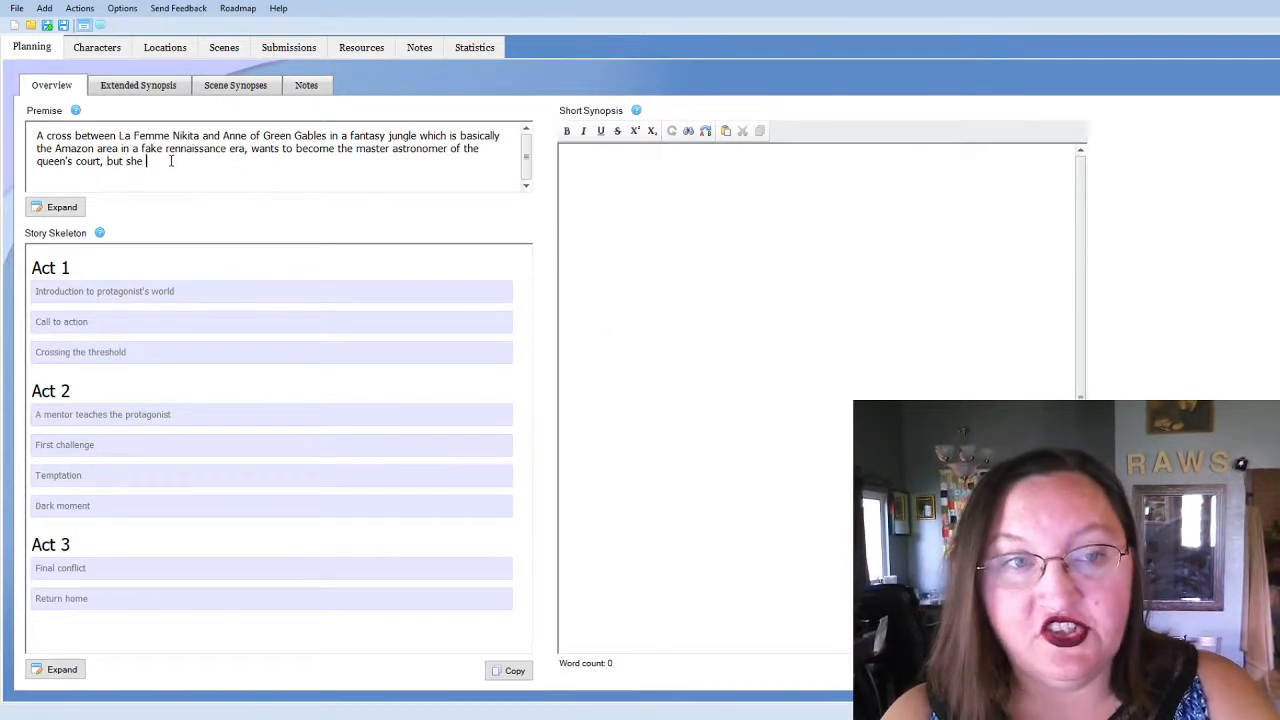
pyautogui.write('is opposed by')
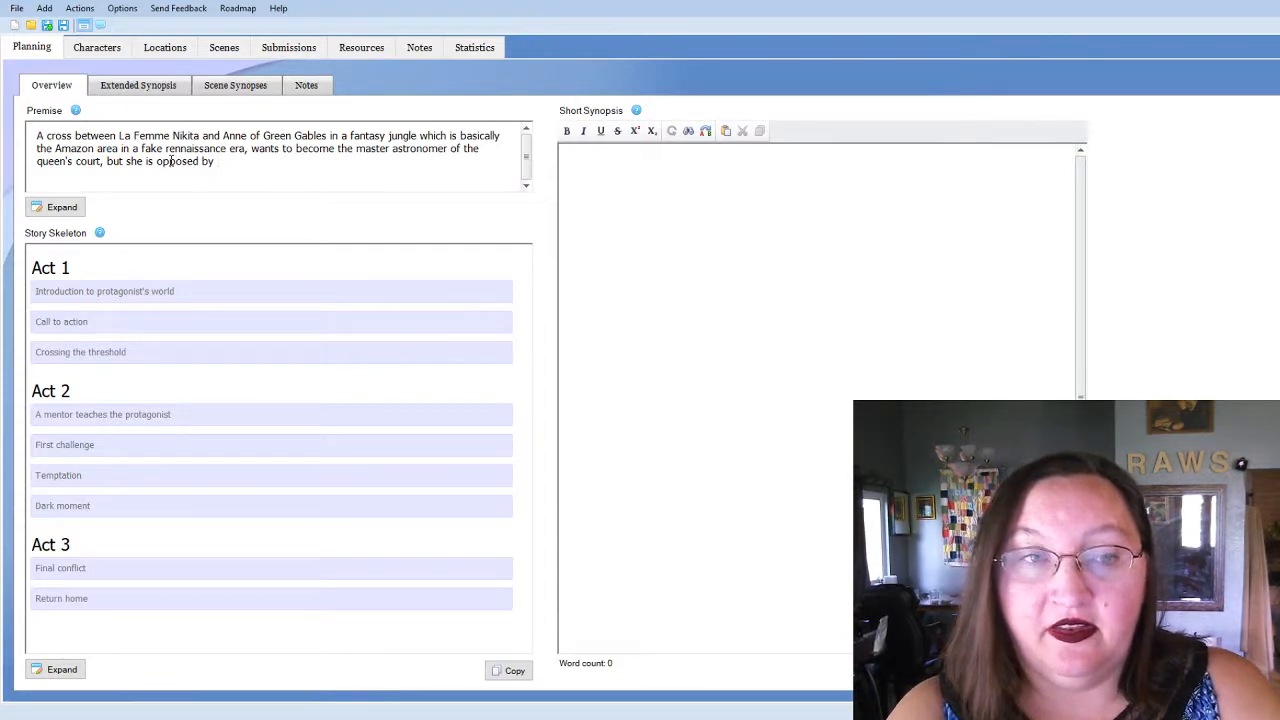
pyautogui.write('another ')
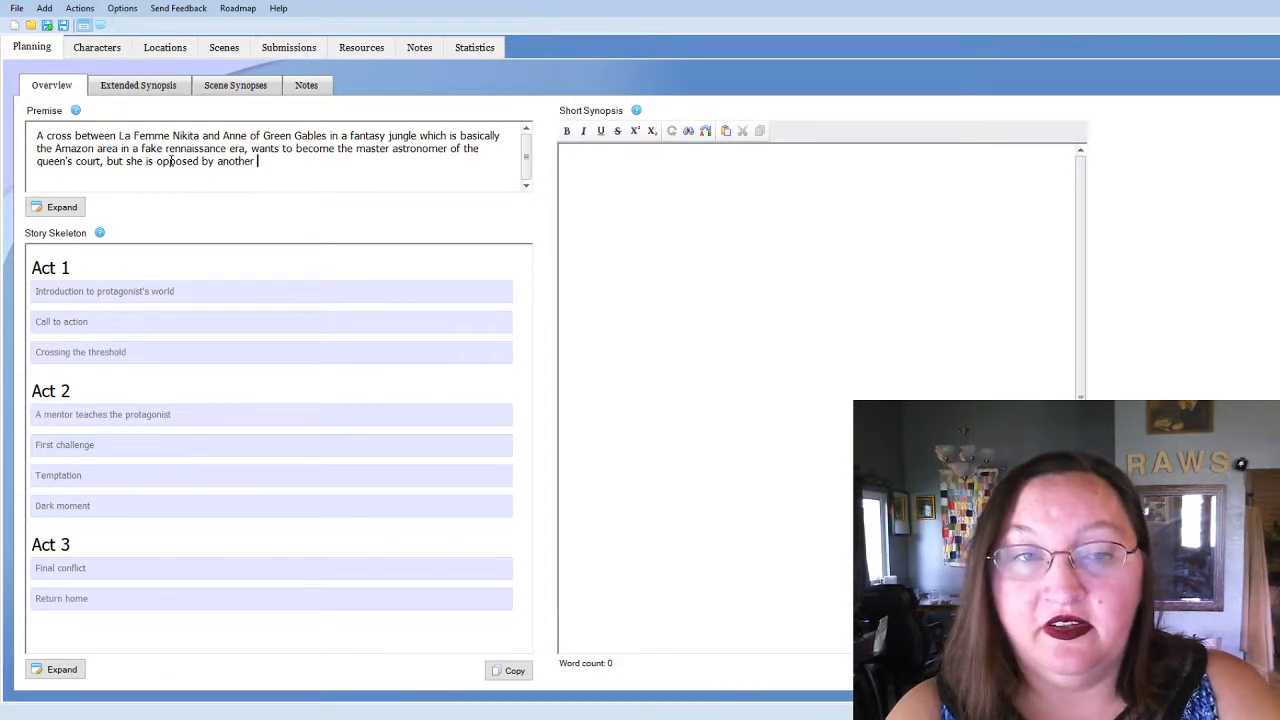
pyautogui.write('woman who')
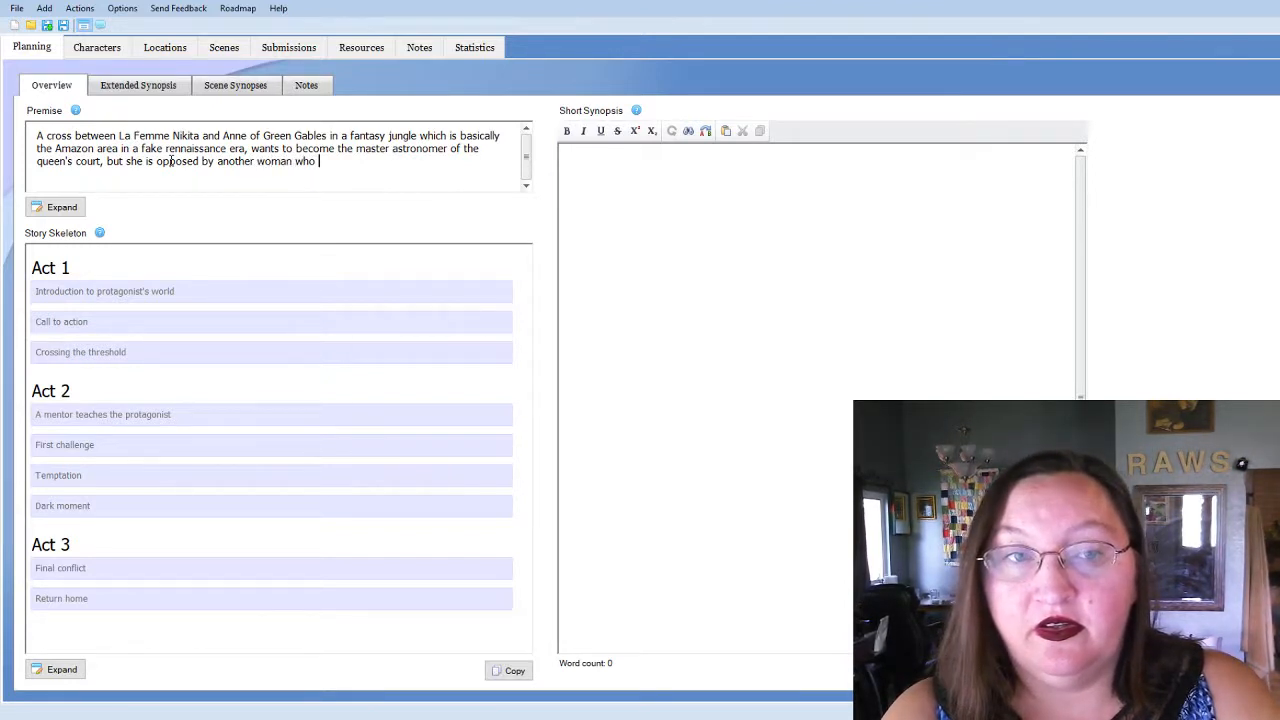
# Describe the rival's backing in the premise: "is surrounded by allies who have a great deal of influence at court-"
pyautogui.write(' is sur')
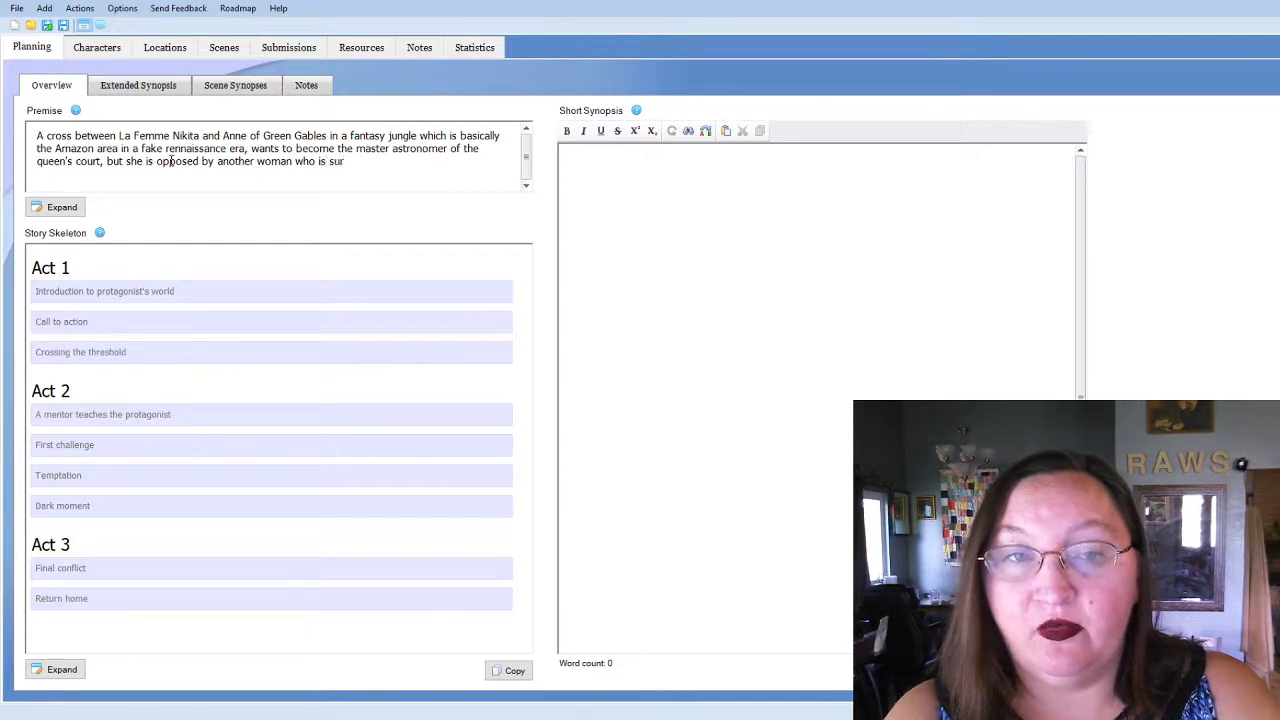
pyautogui.write('rounded by')
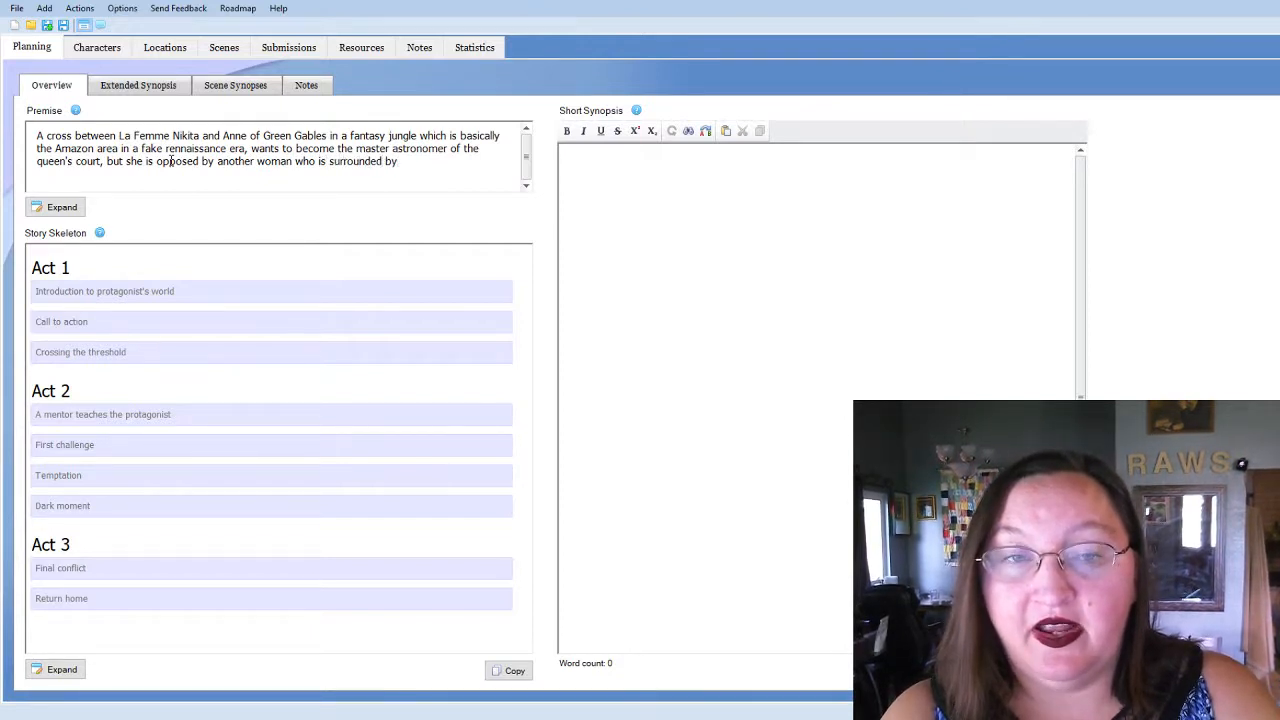
pyautogui.write(' allies who a')
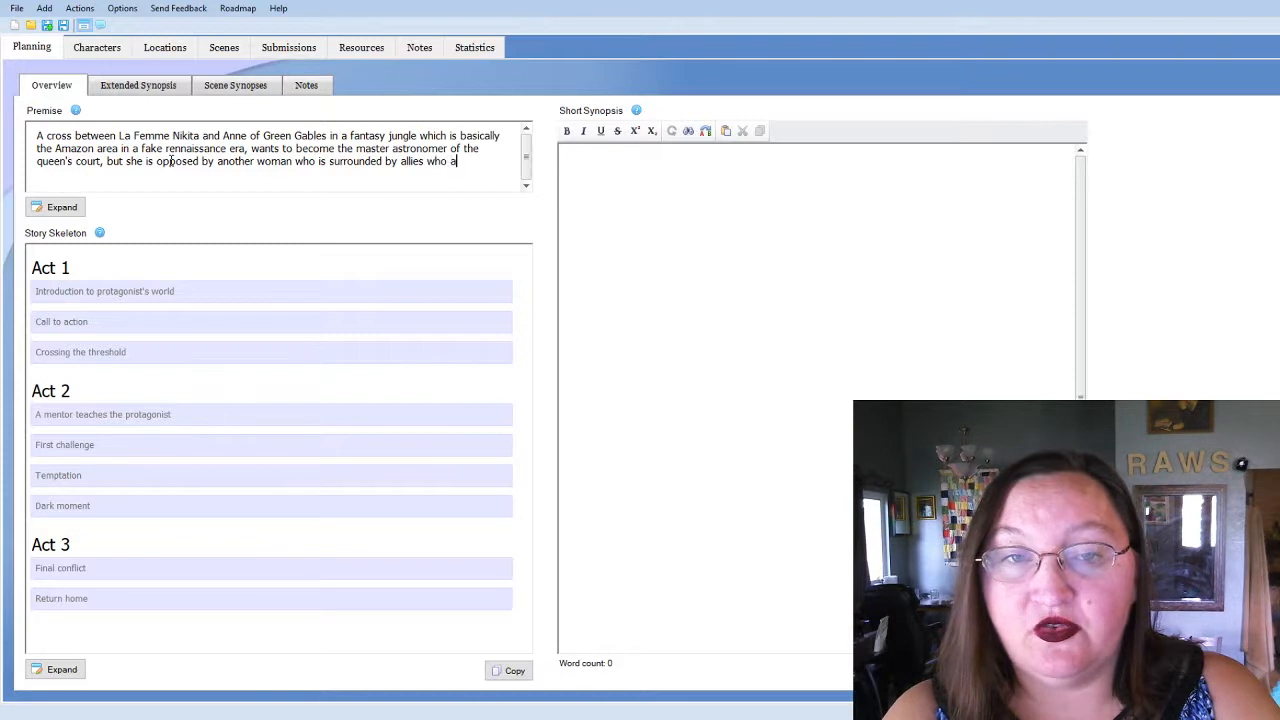
pyautogui.press('BackSpace')
pyautogui.write('have a great d')
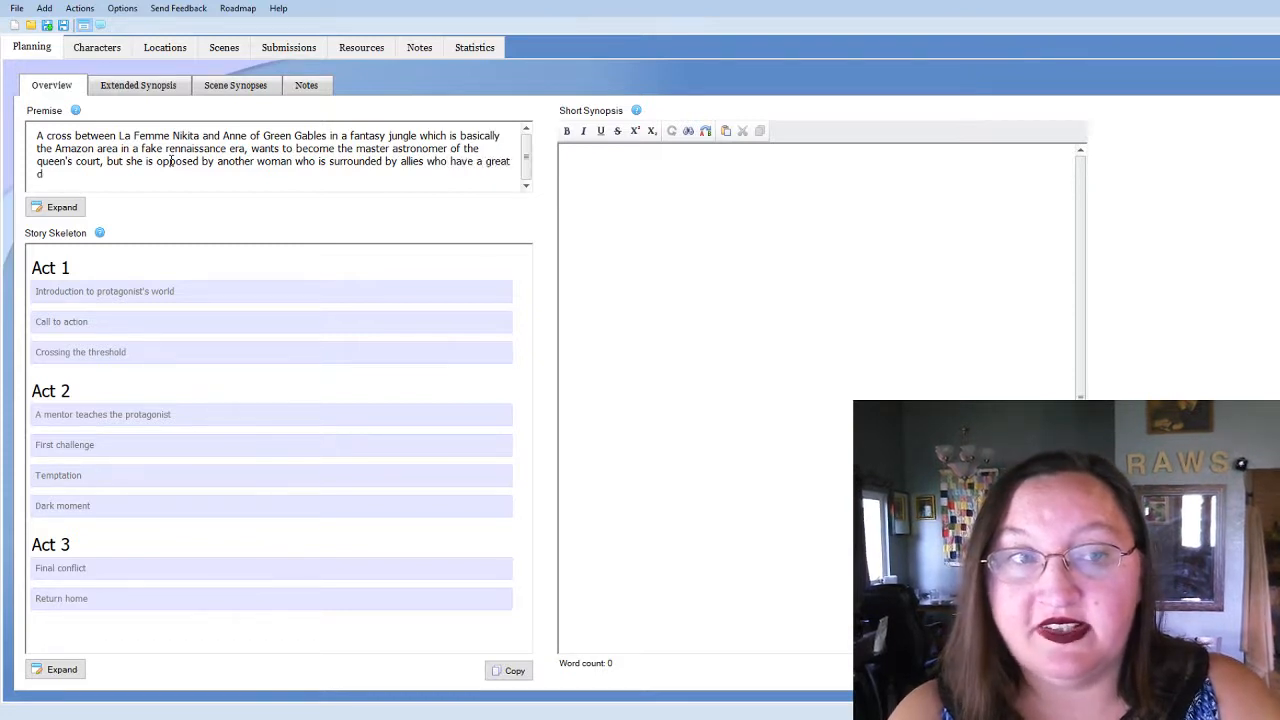
pyautogui.write('eal of')
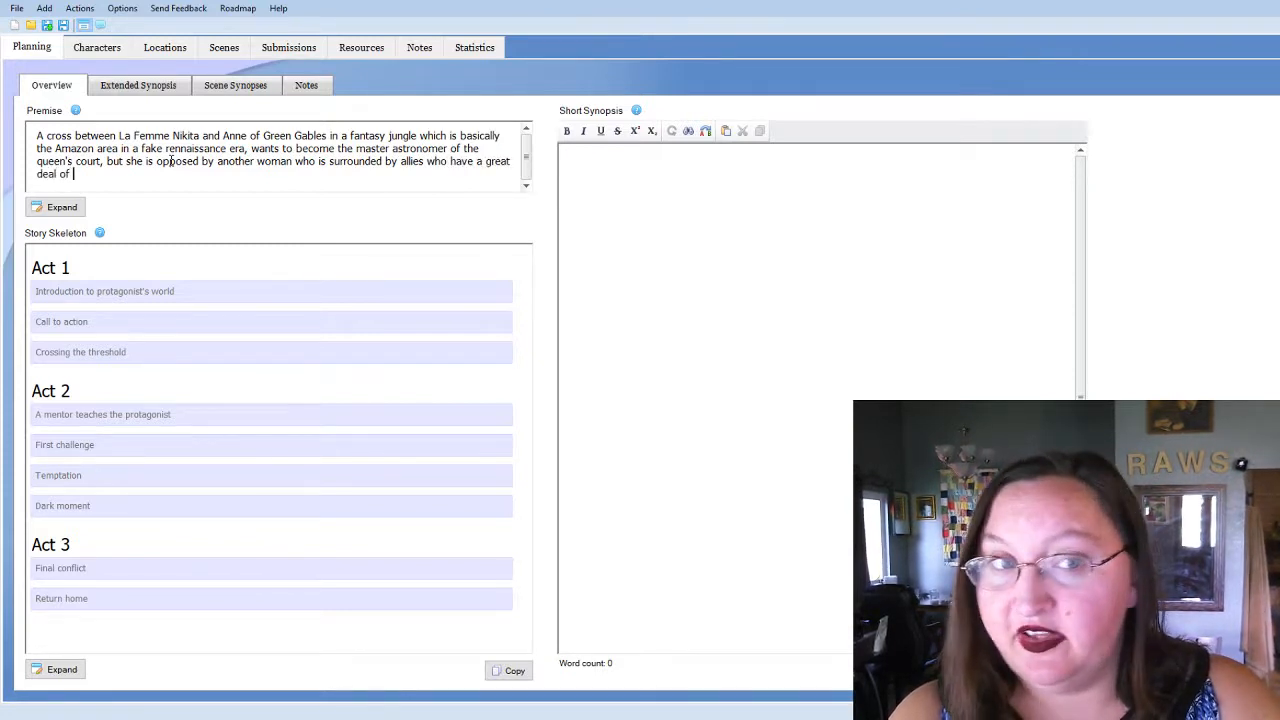
pyautogui.write(' influence at cou')
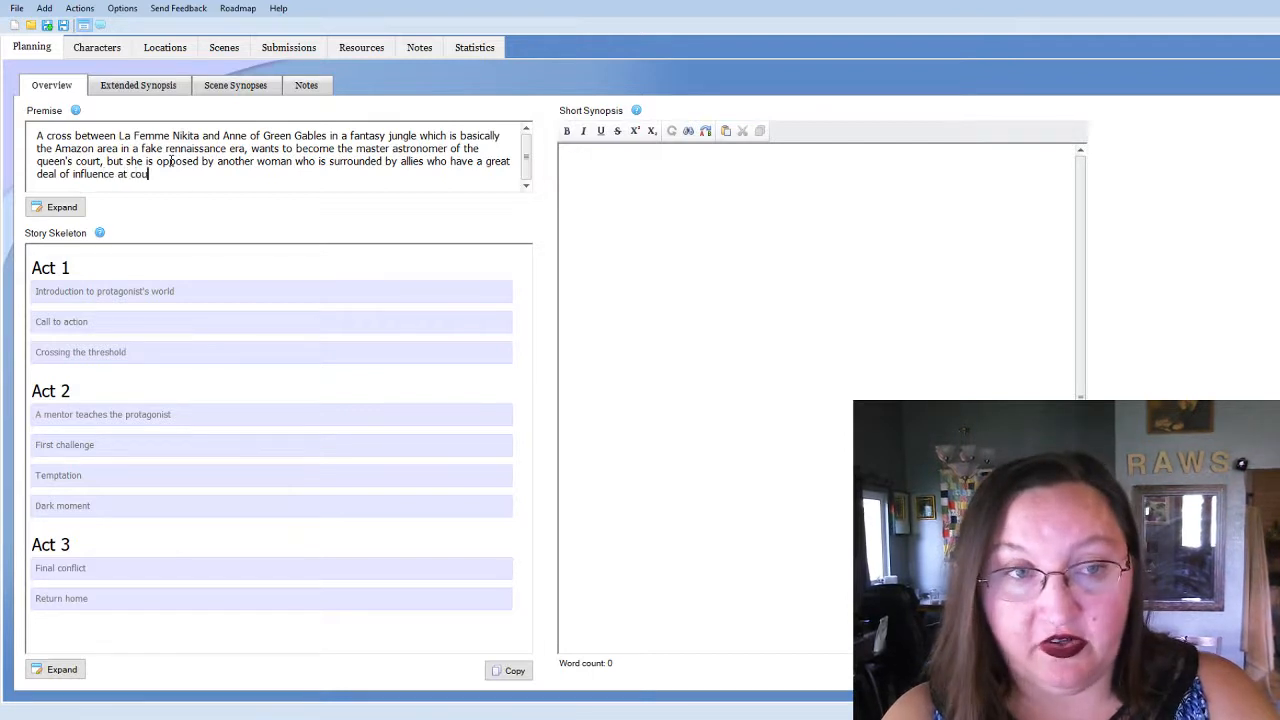
pyautogui.write('rt- an')
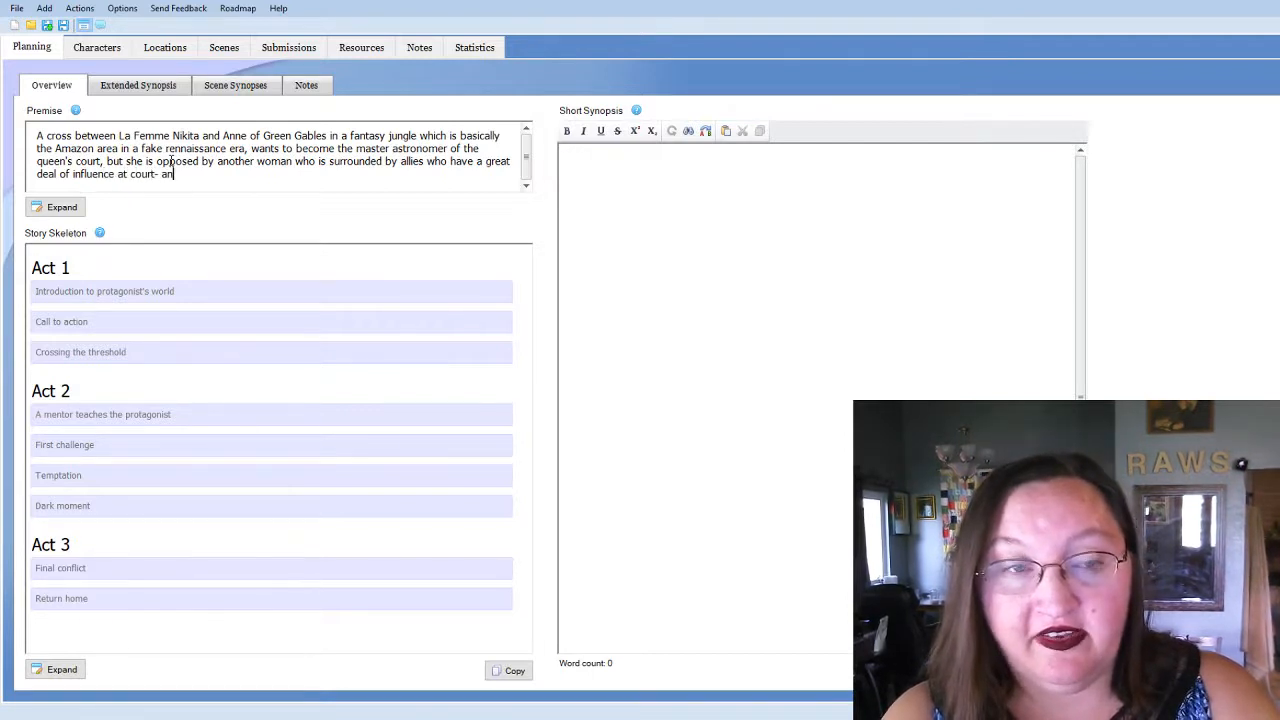
# Add the rival's skill to the premise: "and this beeyatch is also super good at astronomy,"
pyautogui.write('d this b')
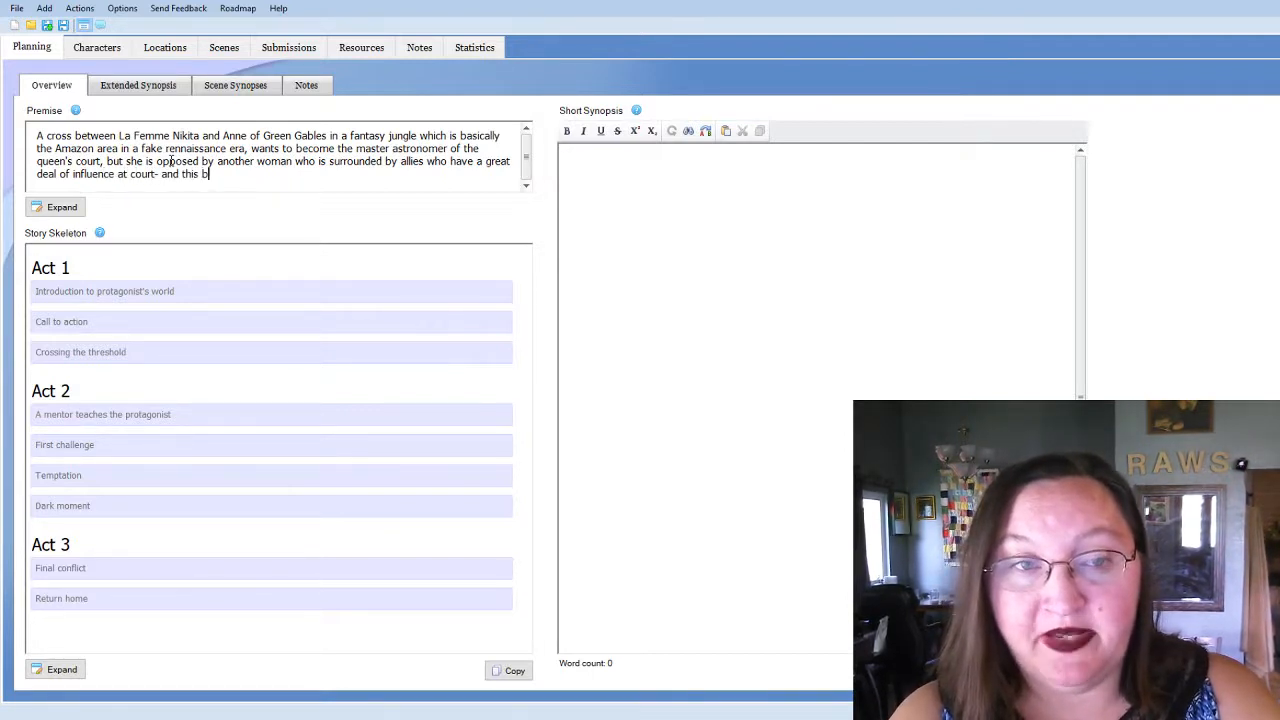
pyautogui.write('eeyatch is also s')
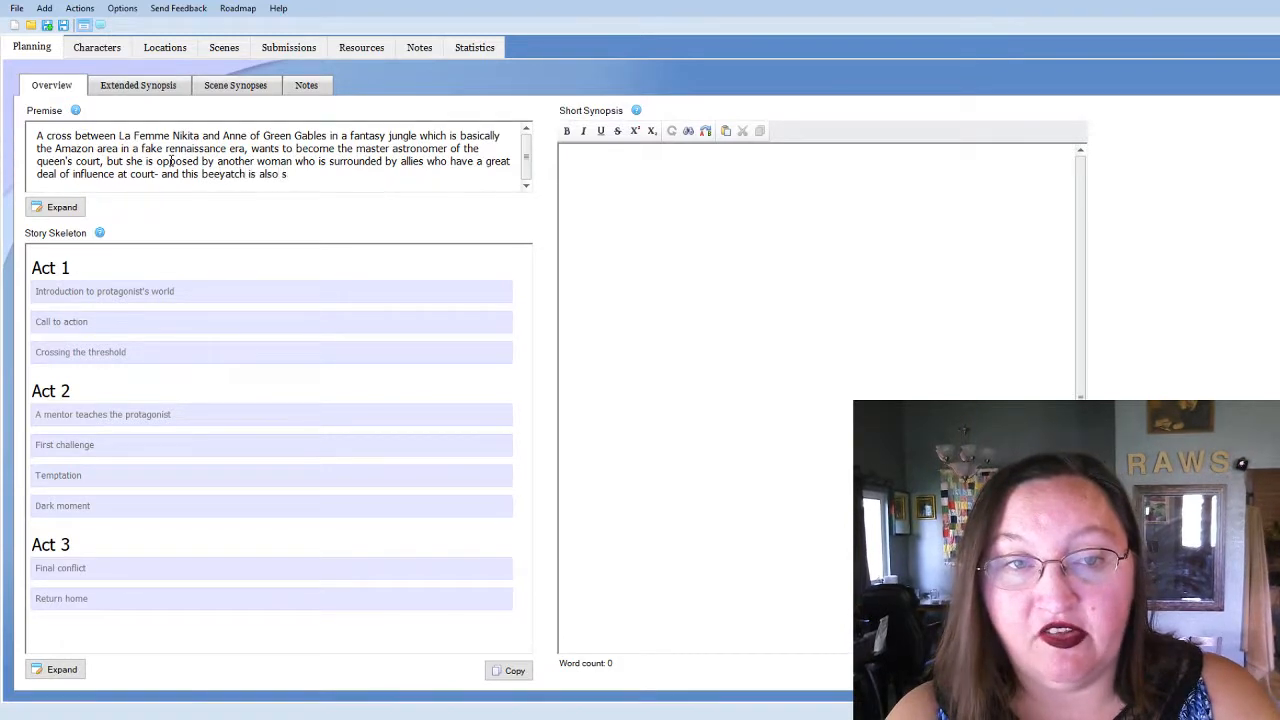
pyautogui.write('uper good at astr')
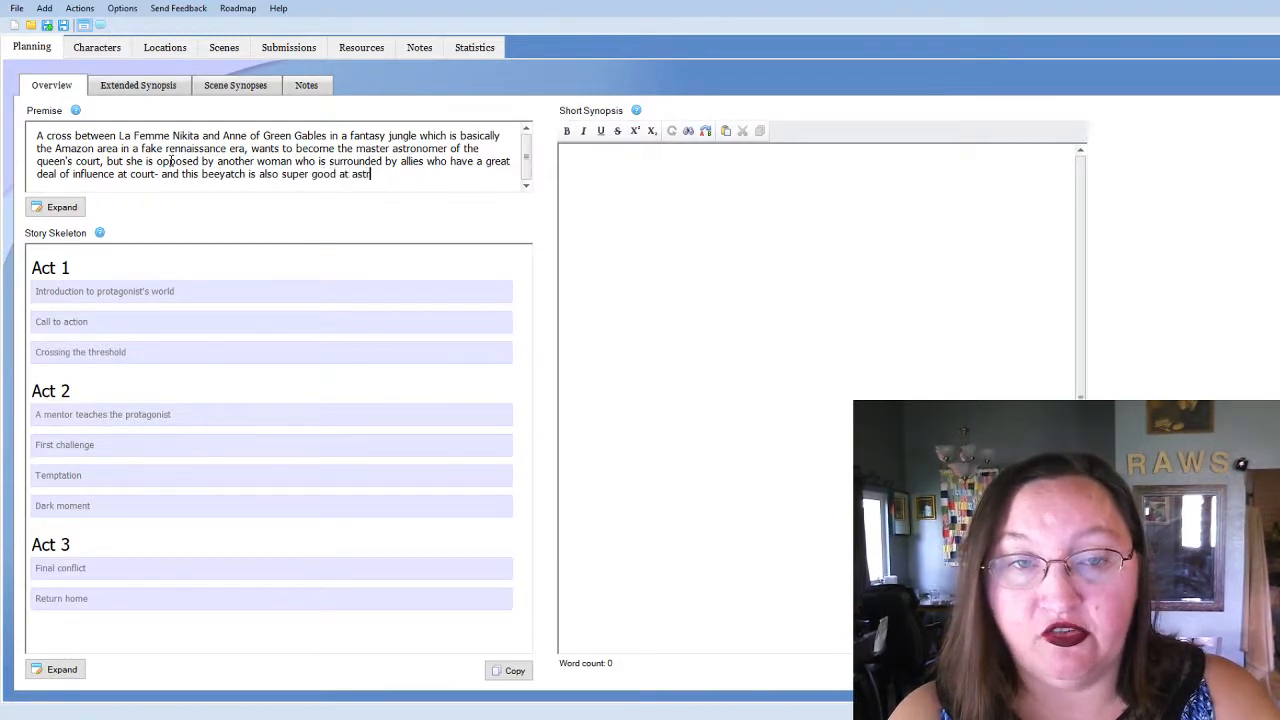
pyautogui.write('onomy,')
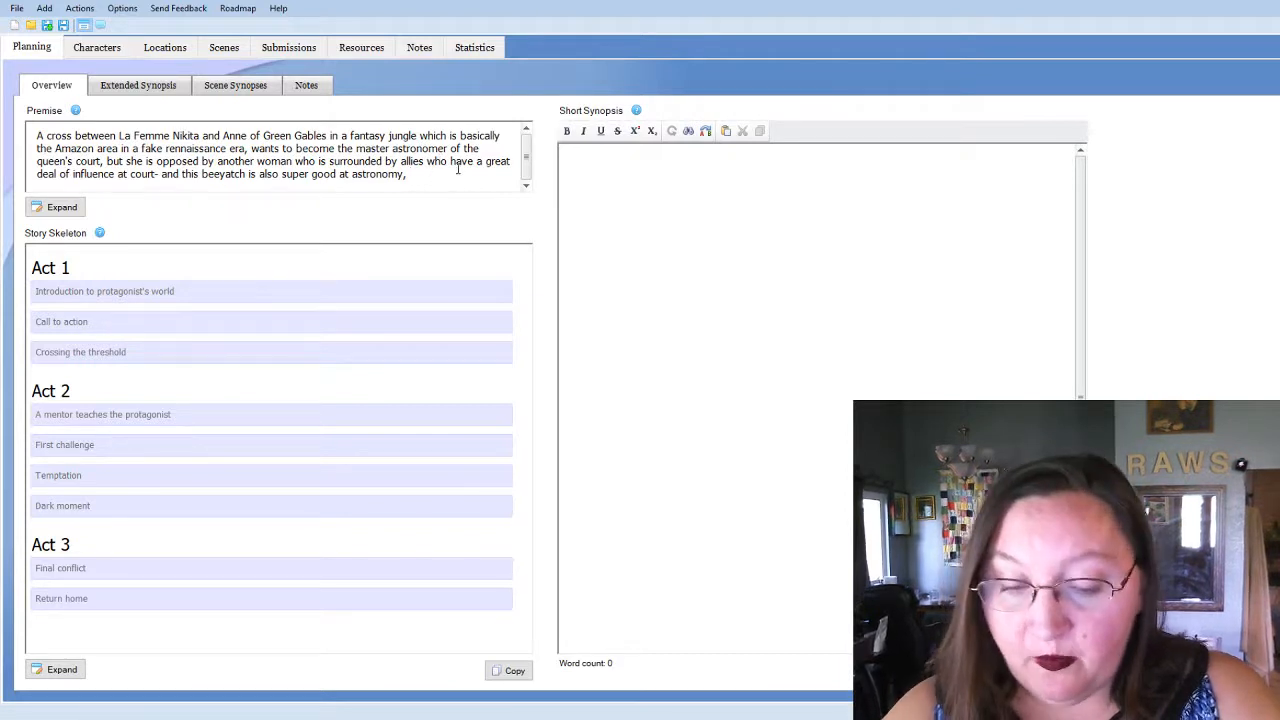
# Add the turning point to the premise: "but when aliens appear, can La Femme Nikita/Anne of Green Gables"
pyautogui.write('but when ')
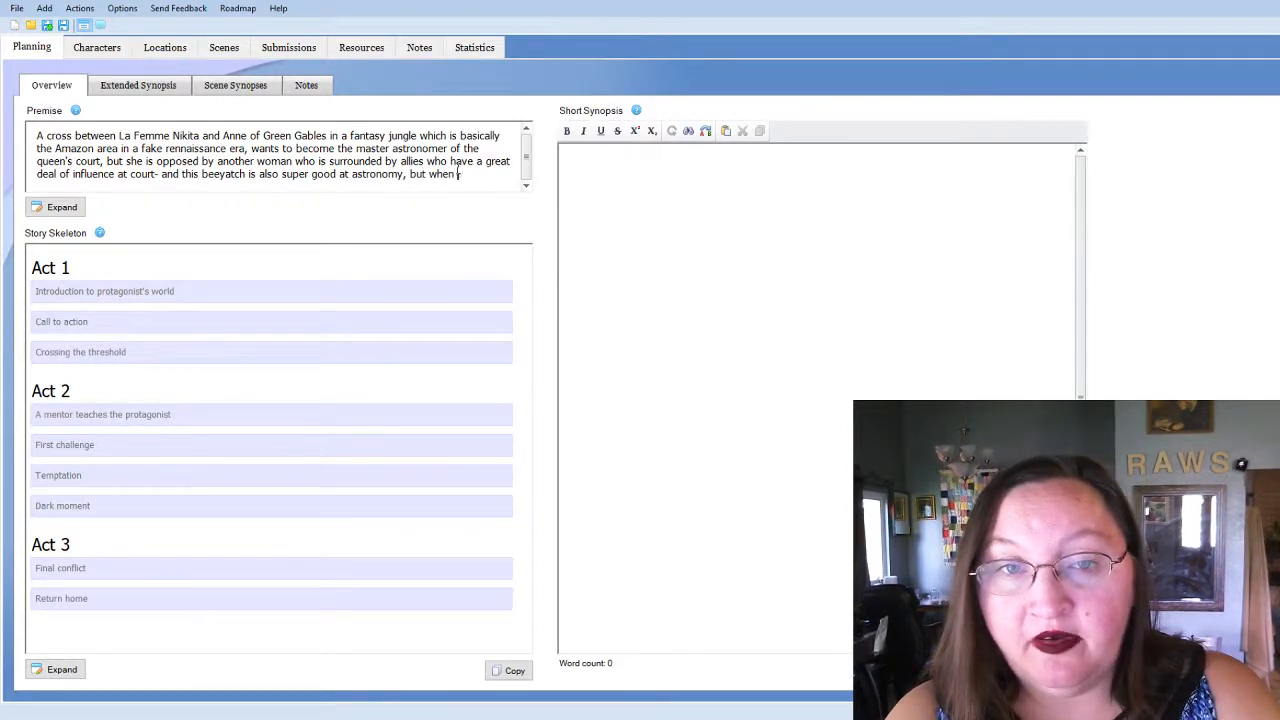
pyautogui.write('aliens appe')
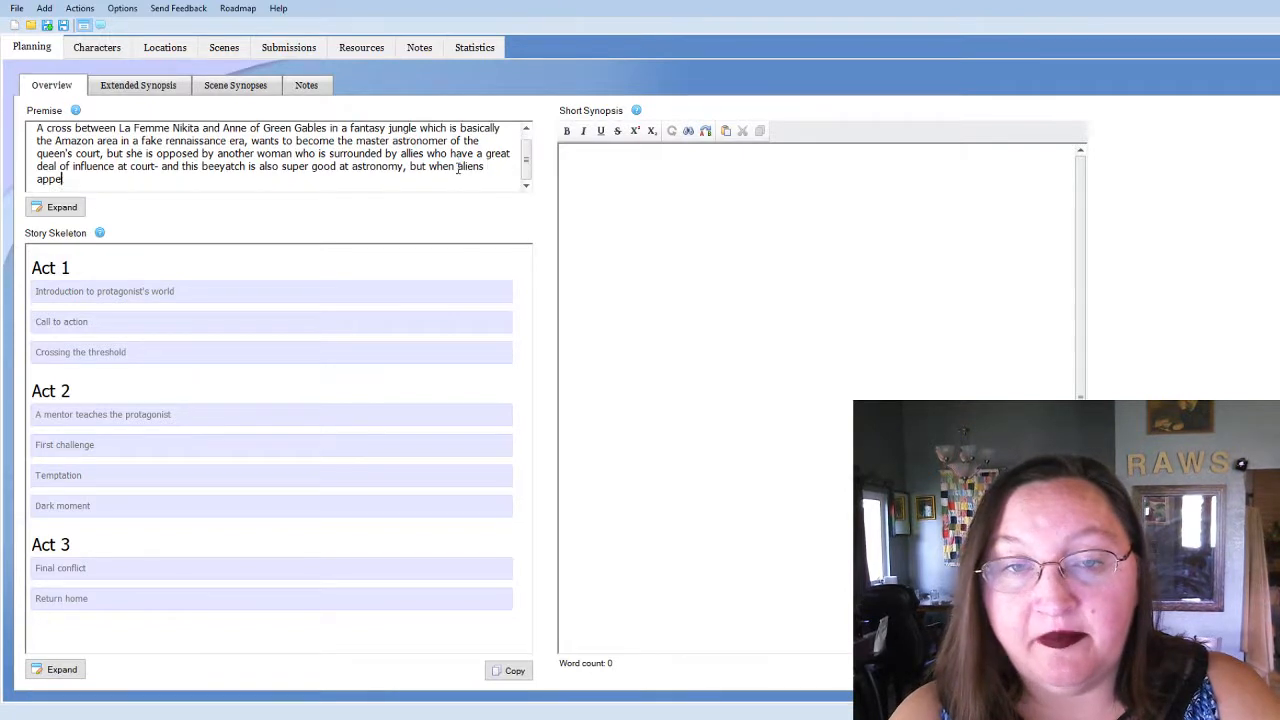
pyautogui.write('ar, can L')
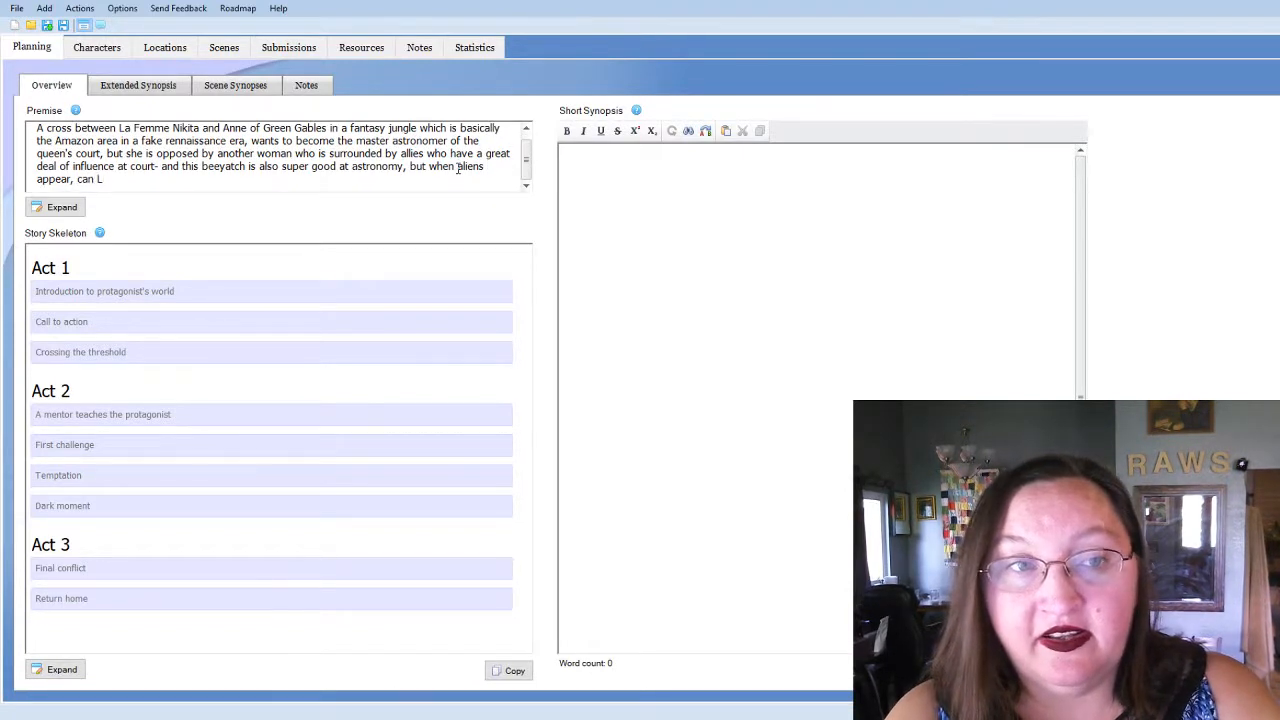
pyautogui.write('a Femme Nikita')
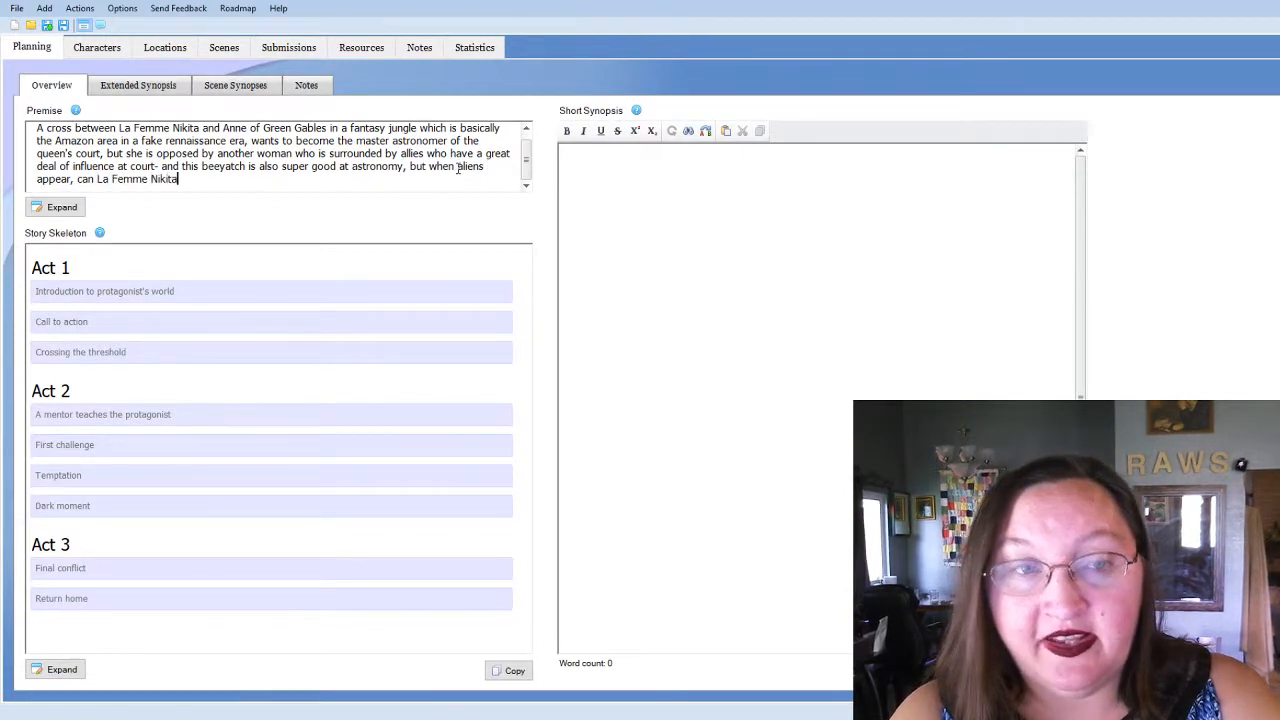
pyautogui.write('/Anne of G')
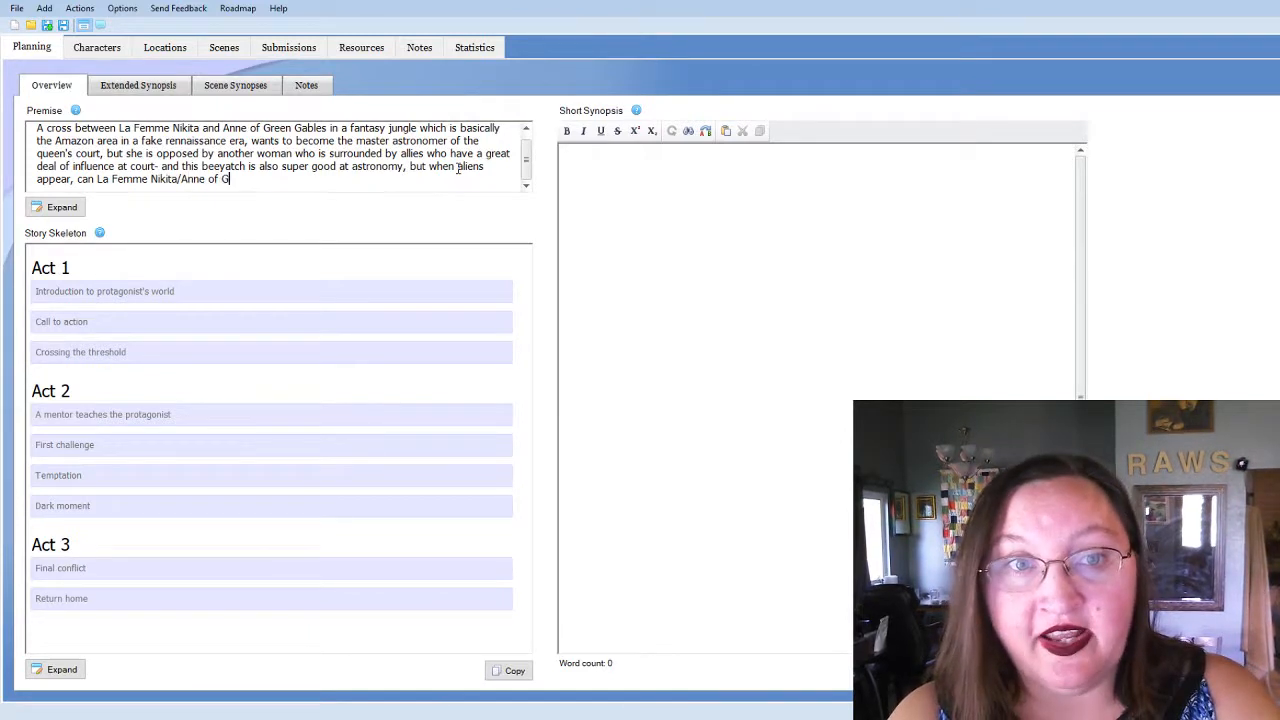
pyautogui.write('reen Ga')
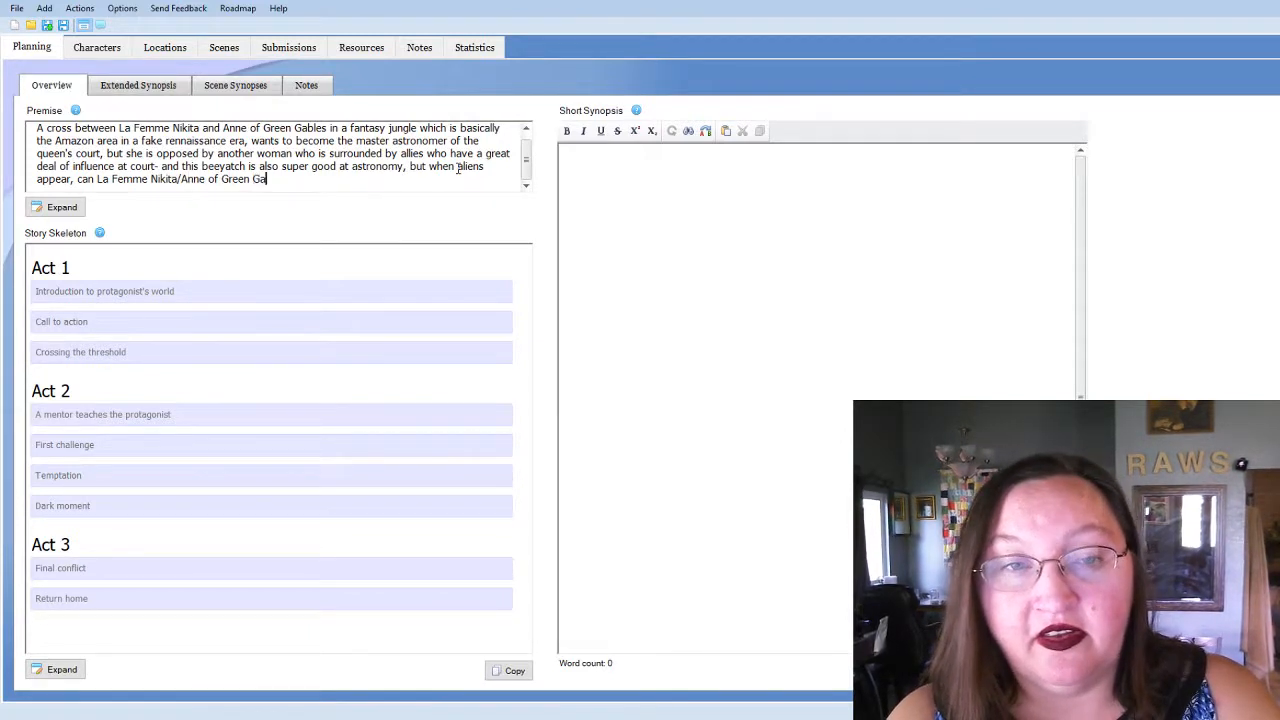
pyautogui.write('bles')
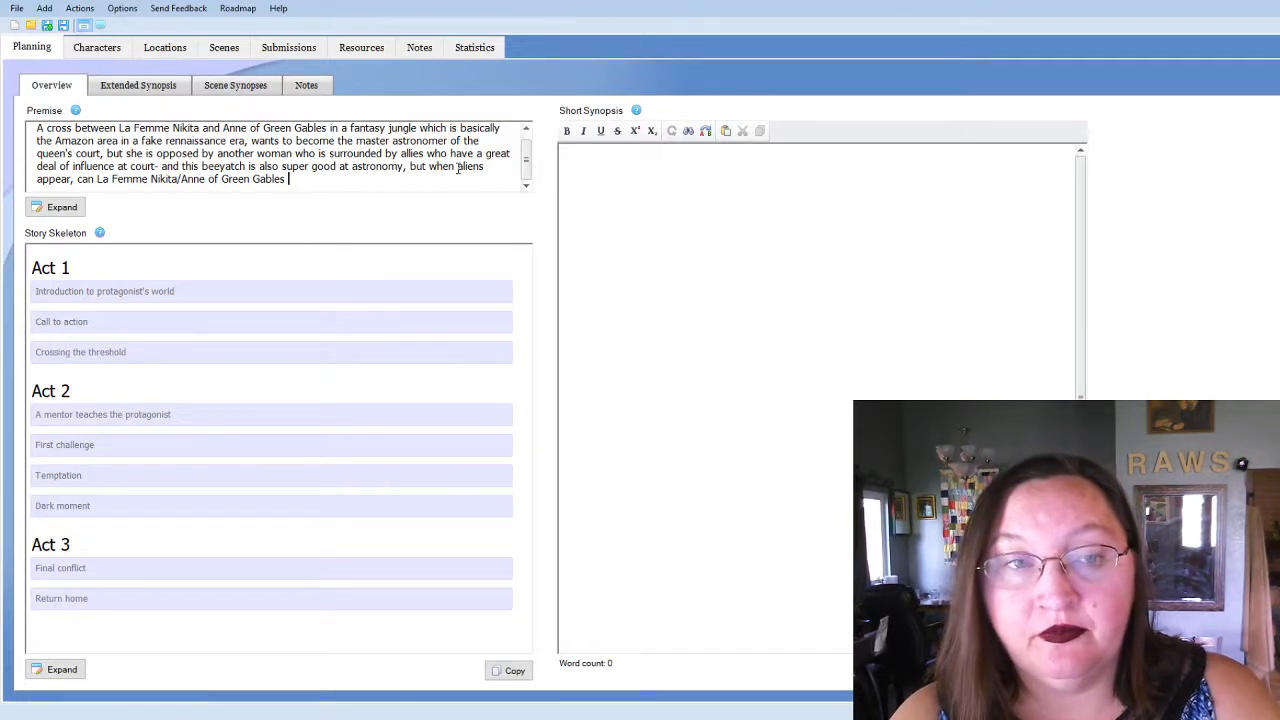
# Continue the premise's question with "warn of the coming invasion before Beeyatch befriends the aliens and"
pyautogui.write('warn of the')
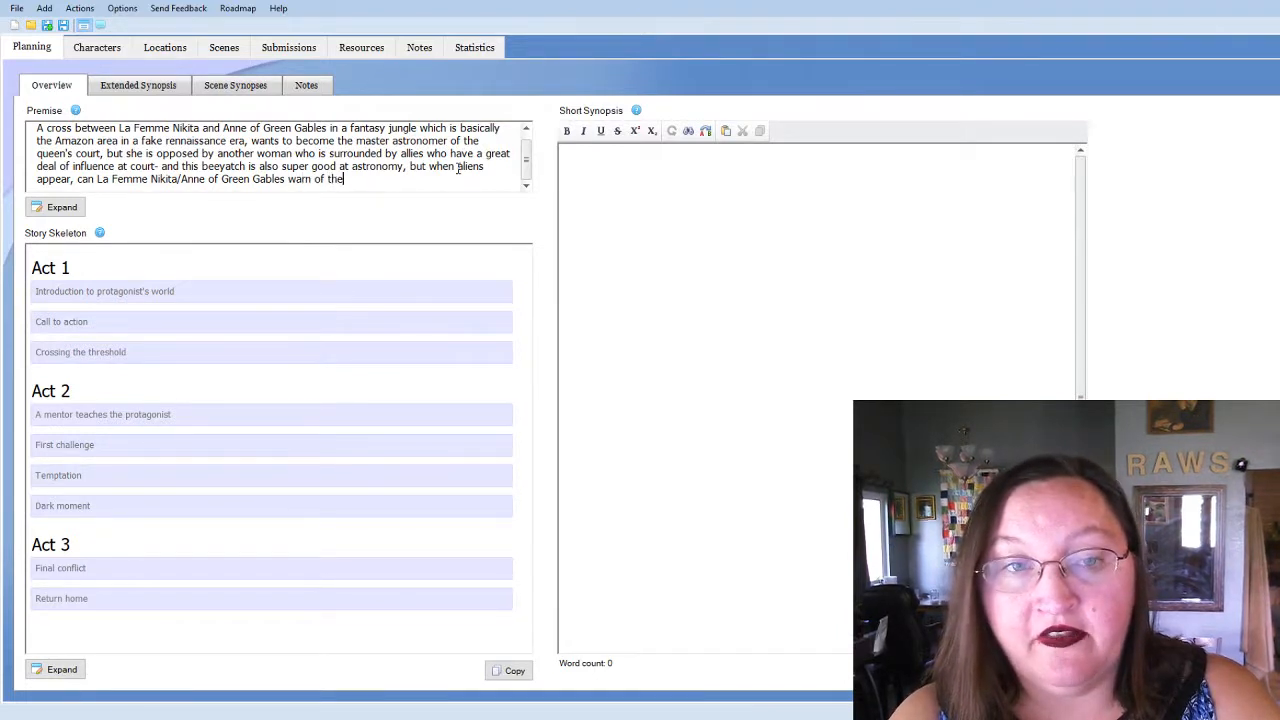
pyautogui.write(' coming invasio')
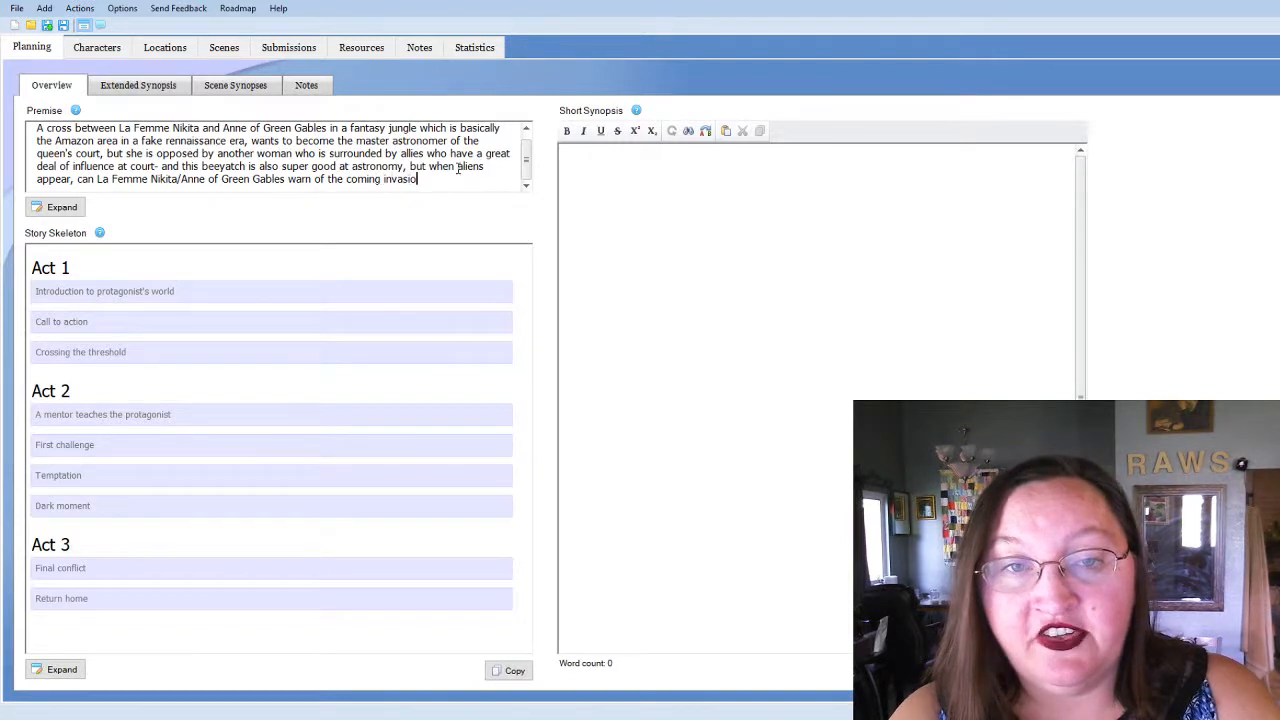
pyautogui.write('n before')
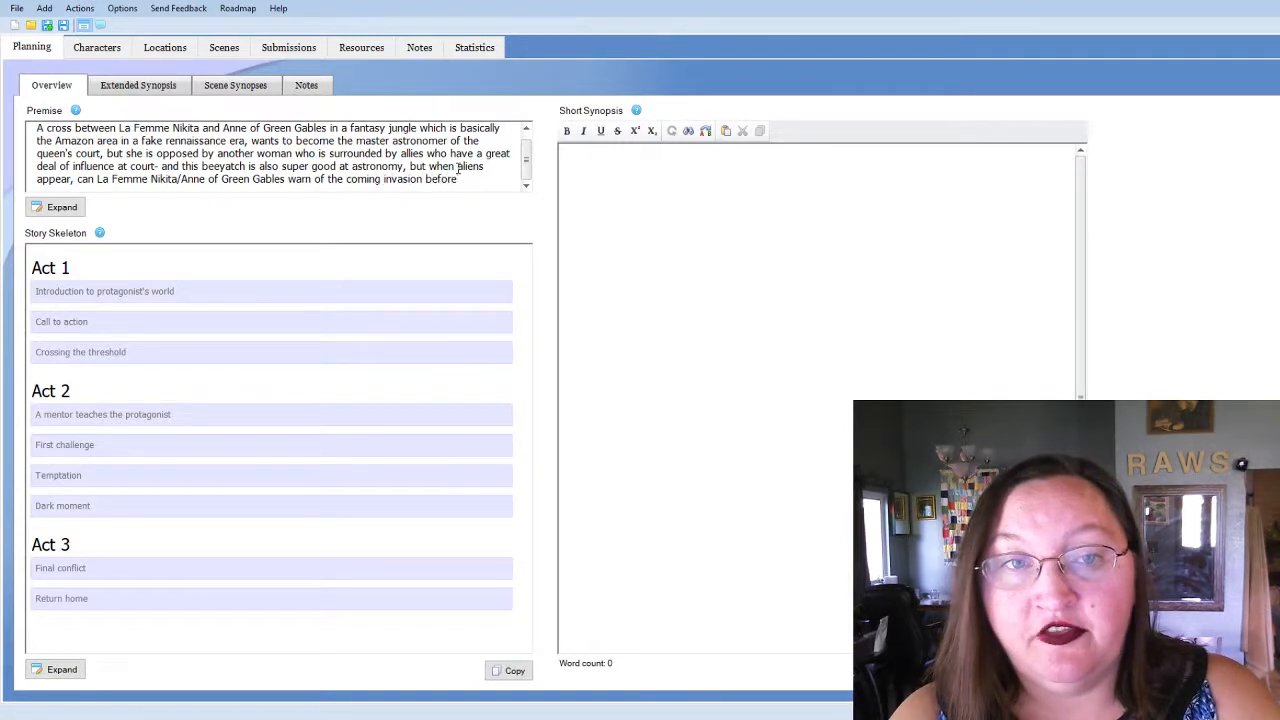
pyautogui.write(' Beey')
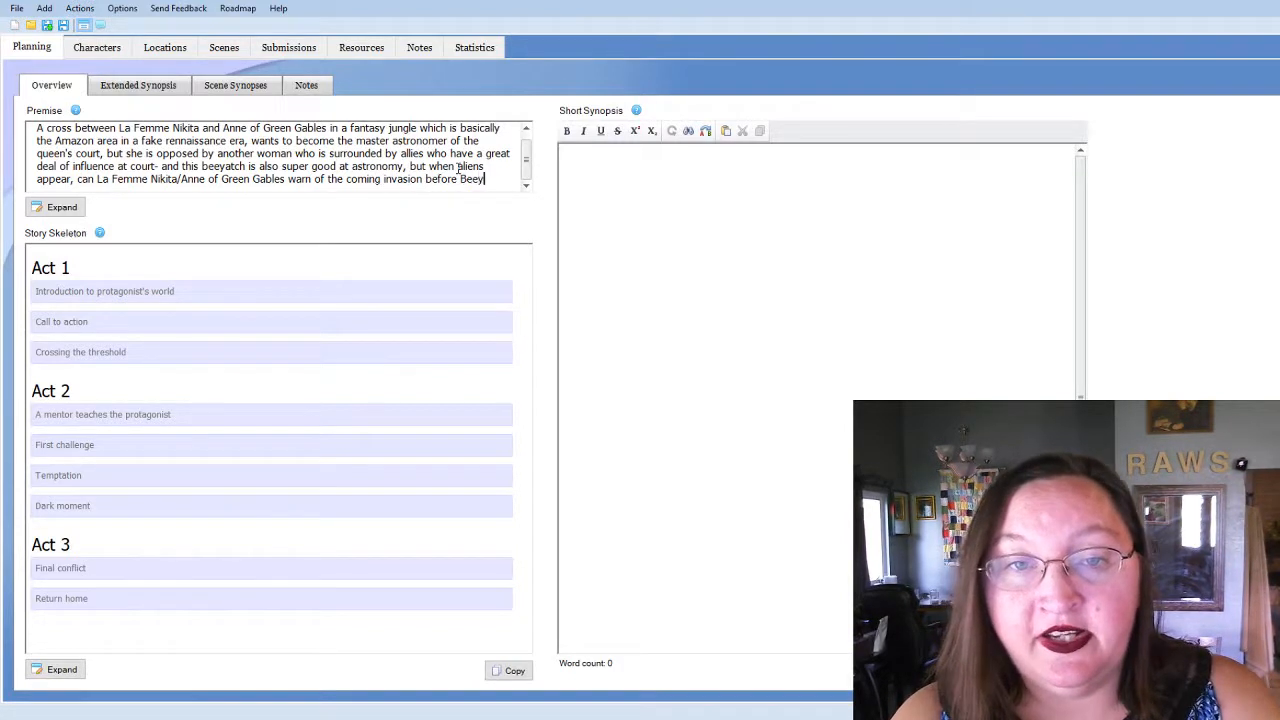
pyautogui.write('atch ')
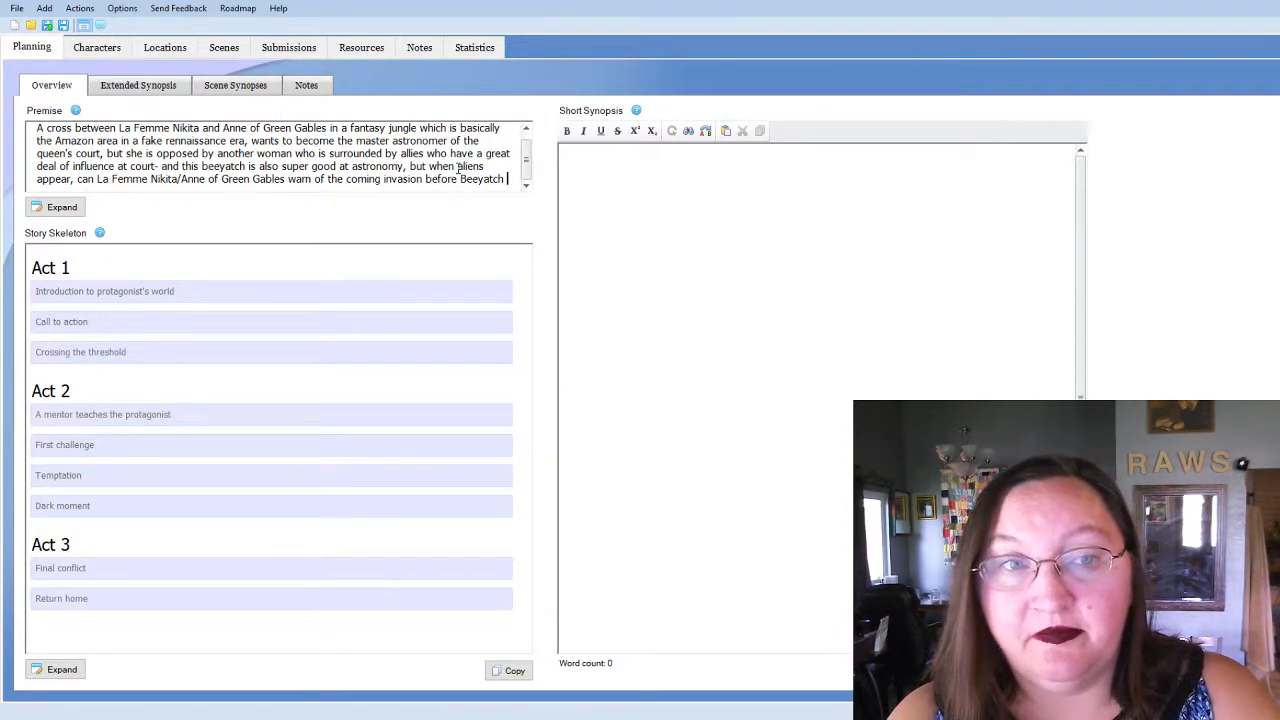
pyautogui.write('befriends')
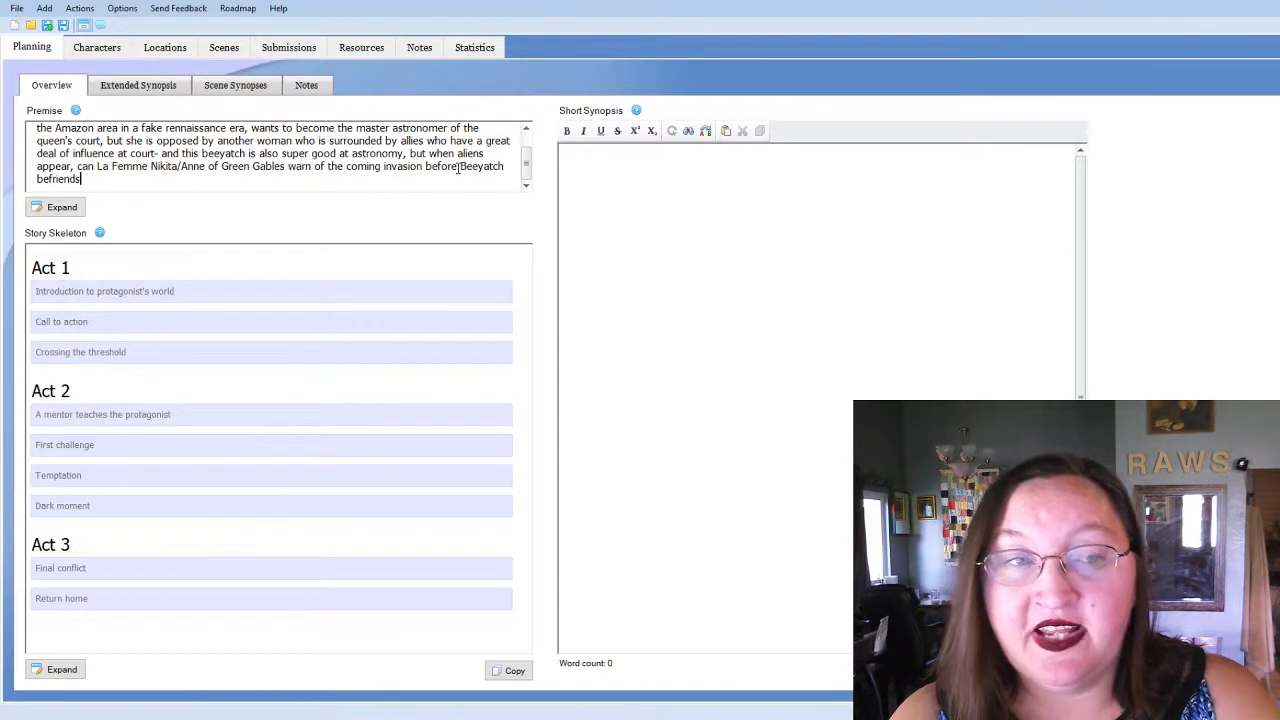
pyautogui.write(' the aliens and')
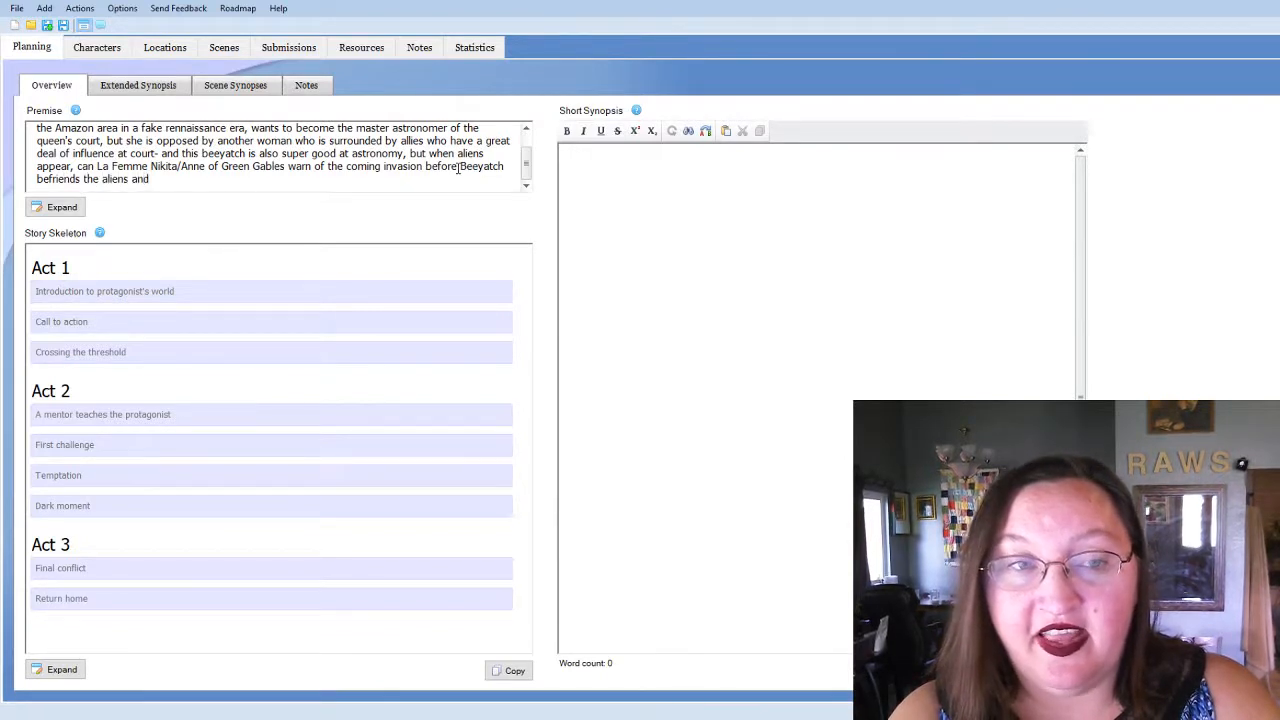
pyautogui.write(' turns them')
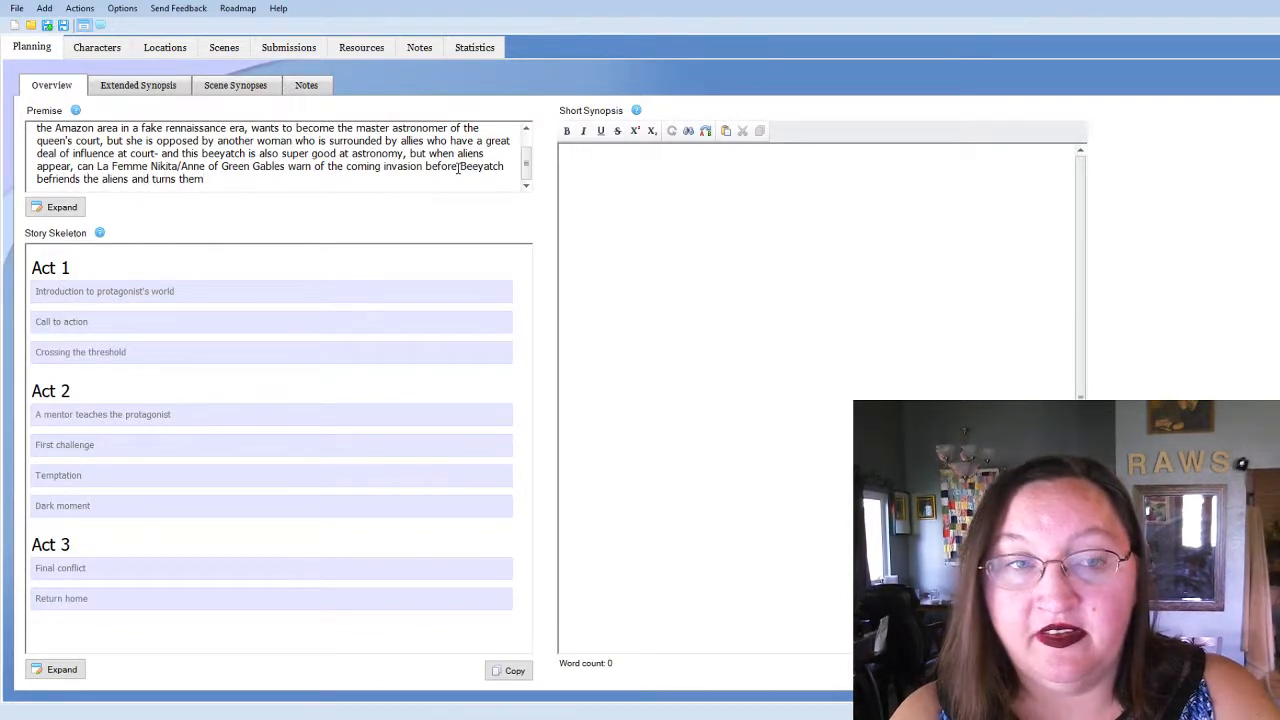
pyautogui.press('BackSpace')
pyautogui.press('BackSpace')
pyautogui.press('BackSpace')
pyautogui.press('BackSpace')
pyautogui.press('BackSpace')
pyautogui.press('BackSpace')
pyautogui.press('BackSpace')
pyautogui.press('BackSpace')
pyautogui.press('BackSpace')
pyautogui.press('BackSpace')
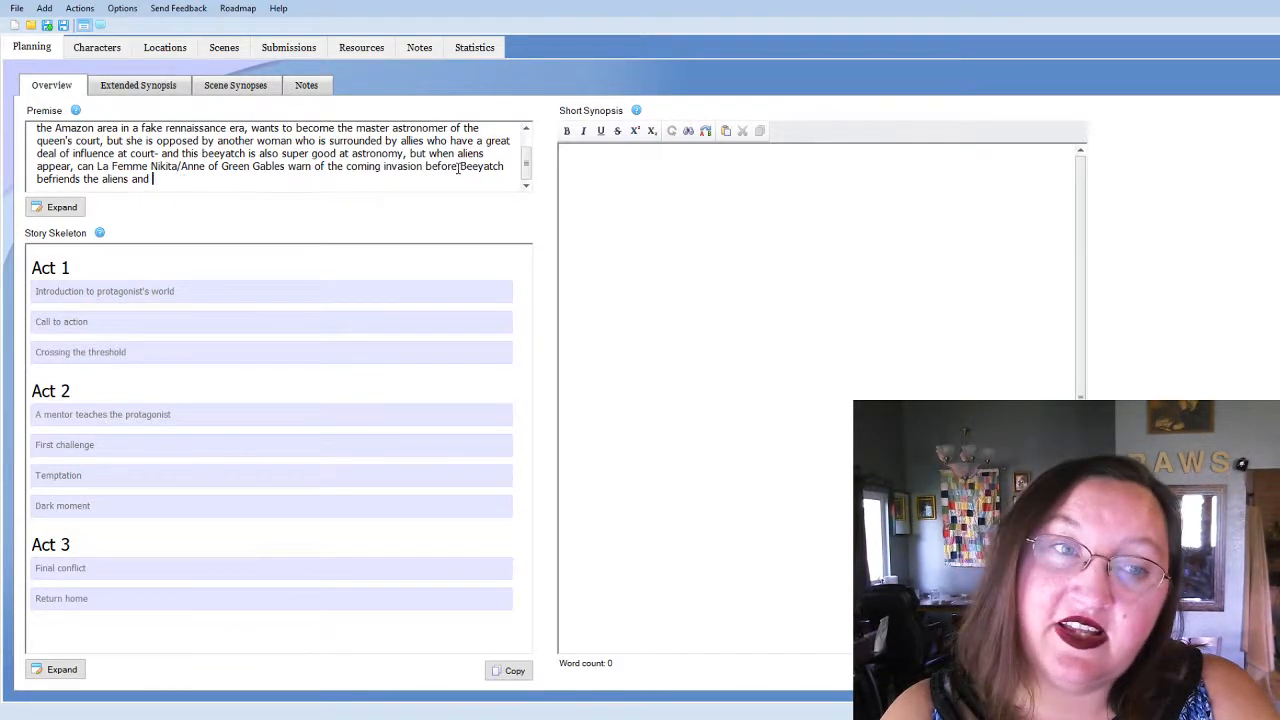
# Finish the premise with the stakes: "allows them to take over humanity?"
pyautogui.write('allows the')
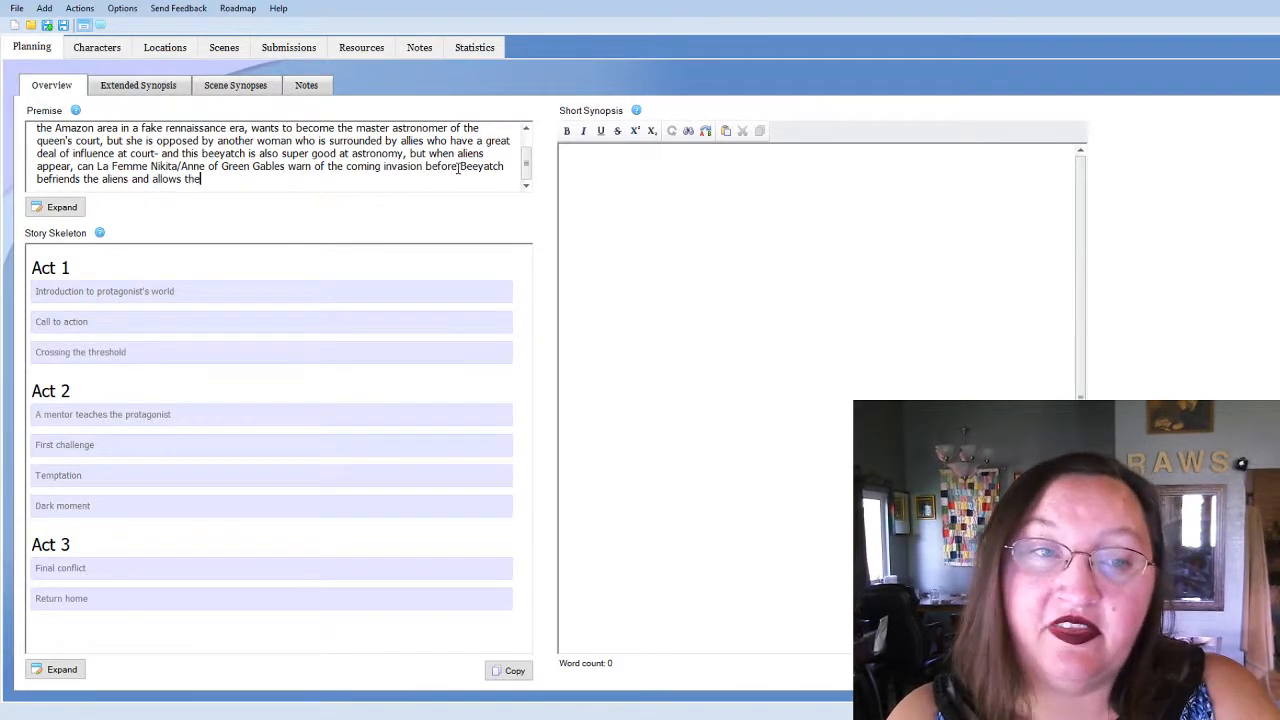
pyautogui.write('m to take over hu')
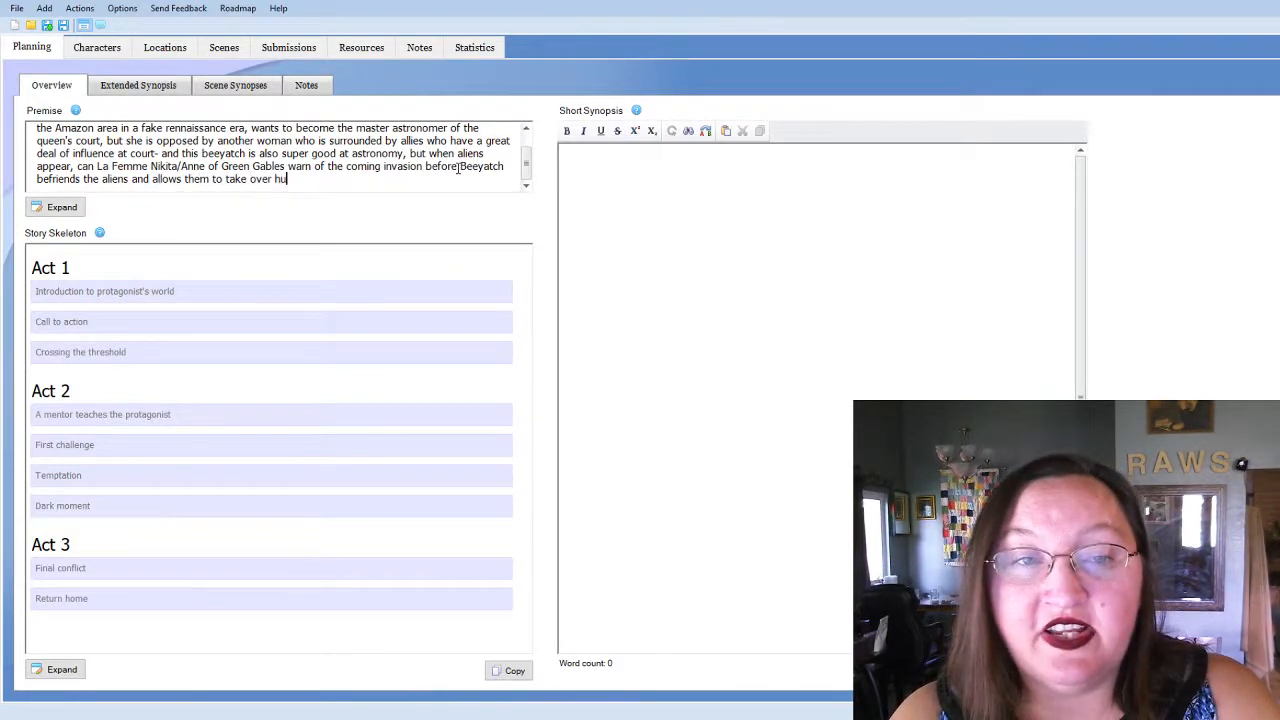
pyautogui.write('manity?')
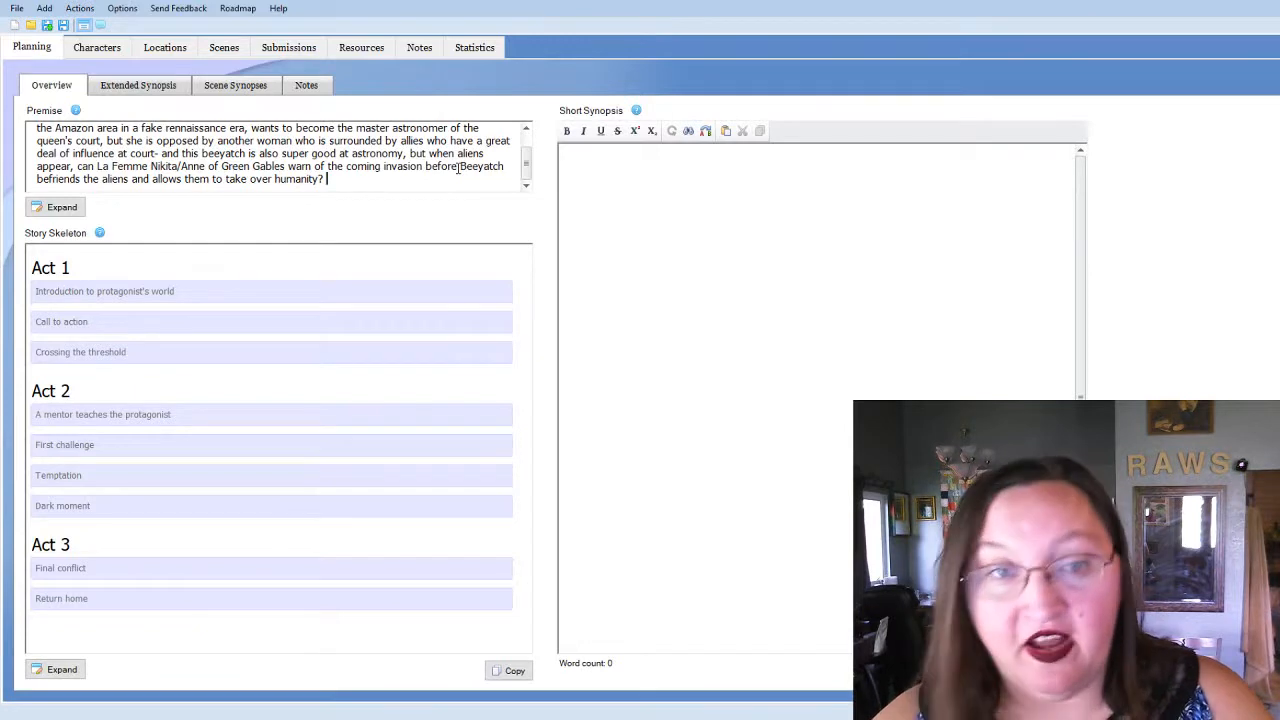
pyautogui.scroll(1, 459, 167)
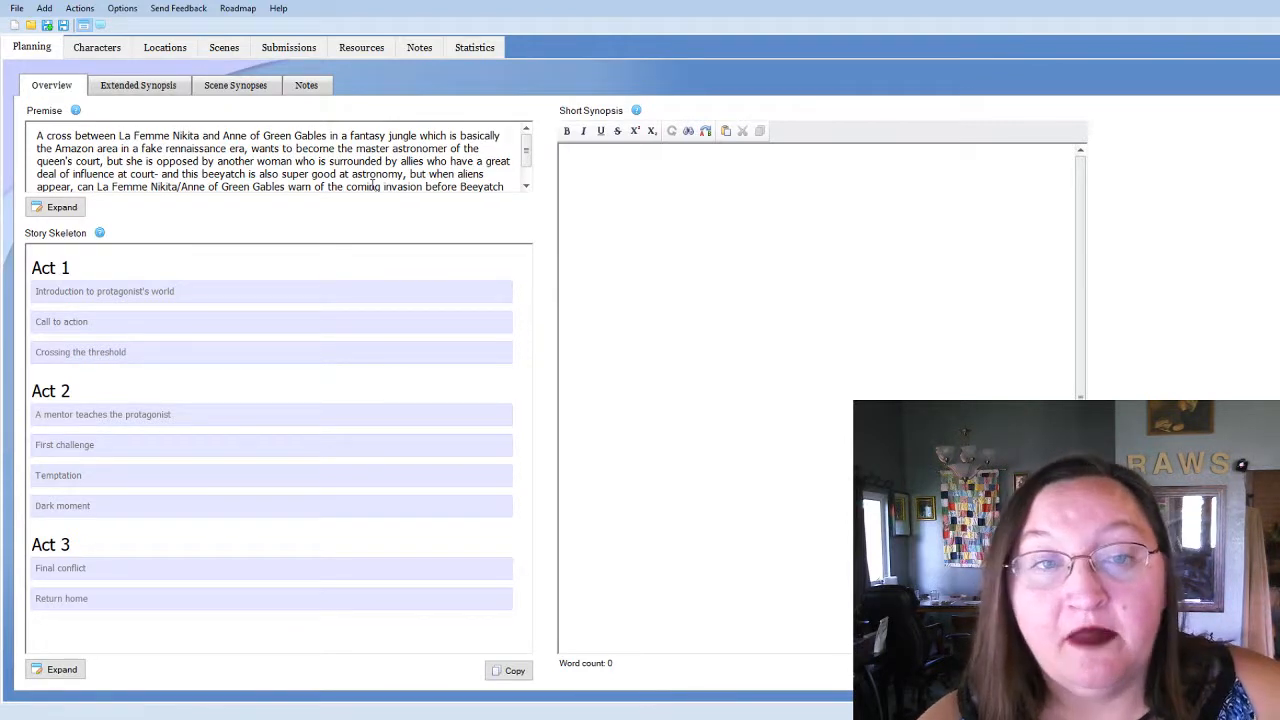
# Review the end of the premise and the Act 1 and Act 2 beats in the story skeleton
pyautogui.scroll(-1, 378, 181)
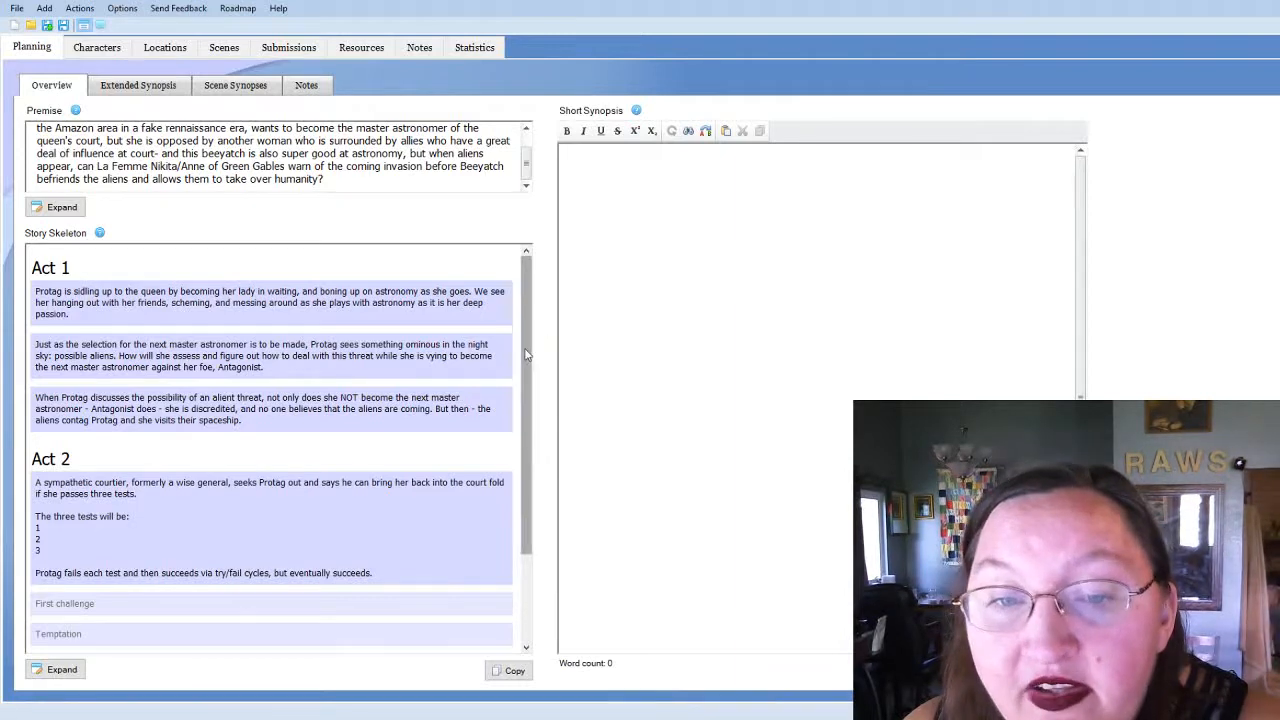
pyautogui.moveTo(527, 345); pyautogui.dragTo(531, 433)
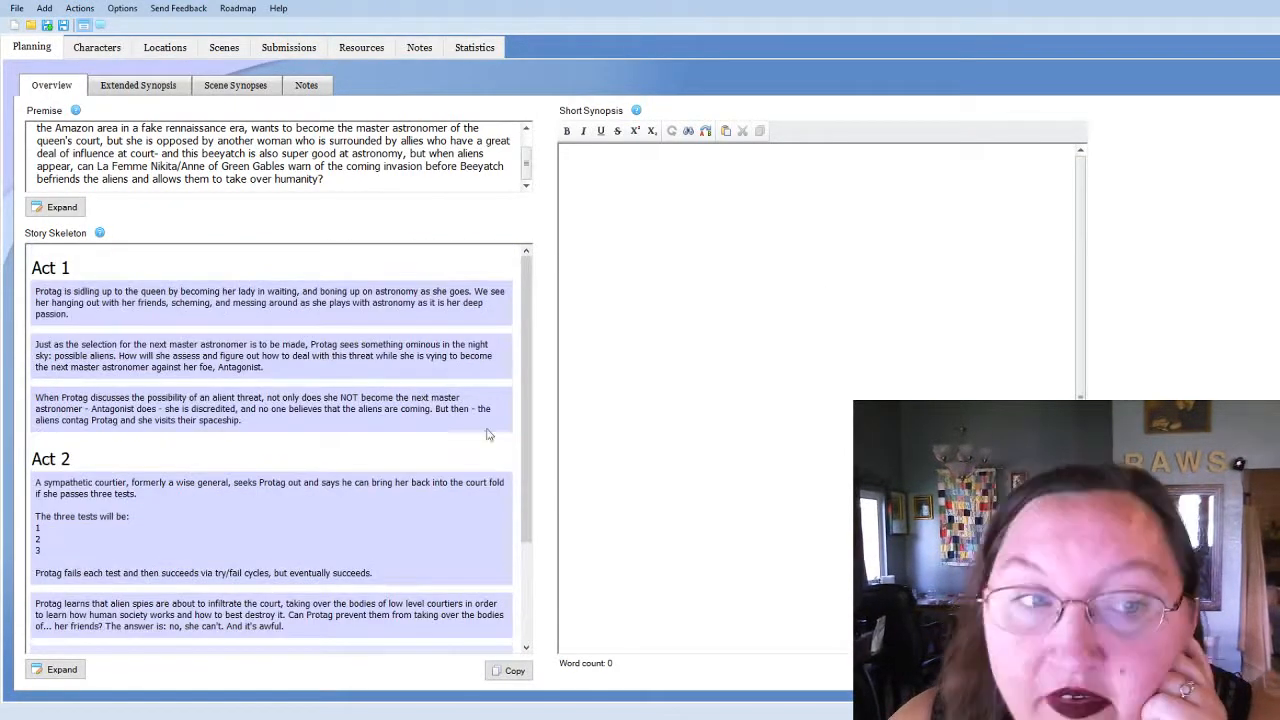
pyautogui.scroll(-2, 273, 375)
pyautogui.scroll(2, 270, 377)
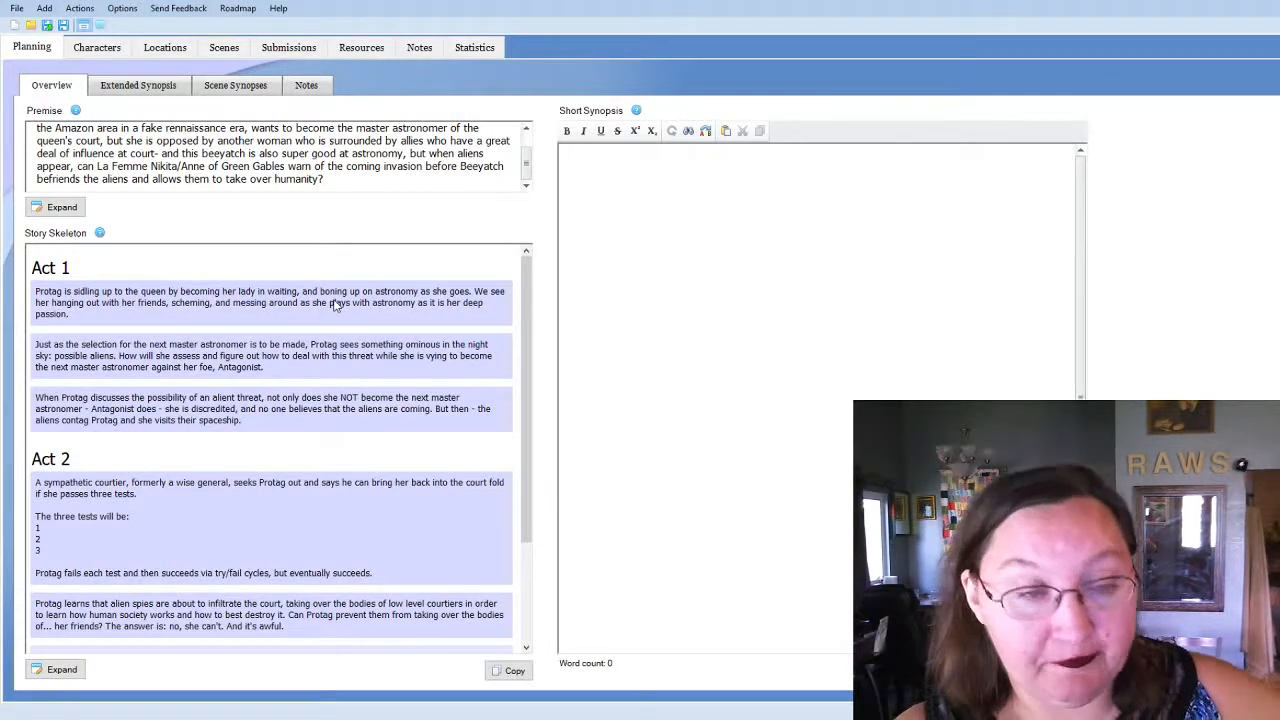
pyautogui.scroll(-2, 335, 305)
pyautogui.scroll(2, 335, 305)
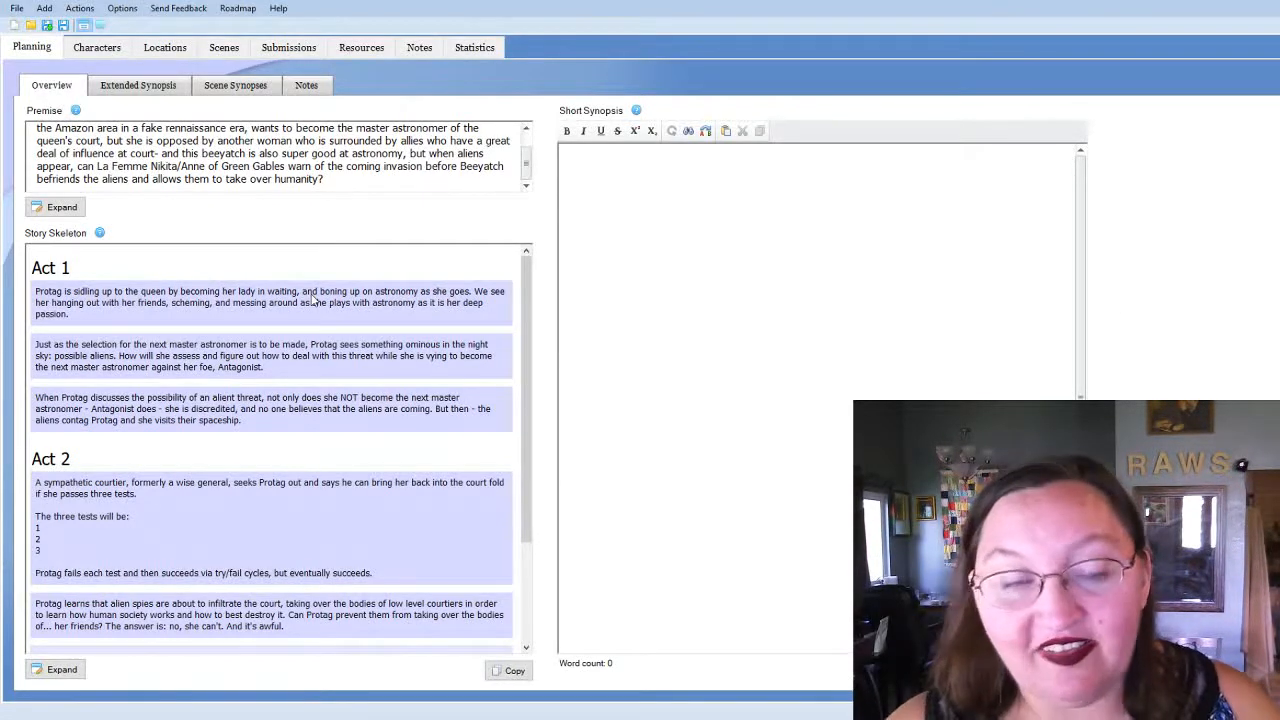
pyautogui.scroll(-2, 325, 463)
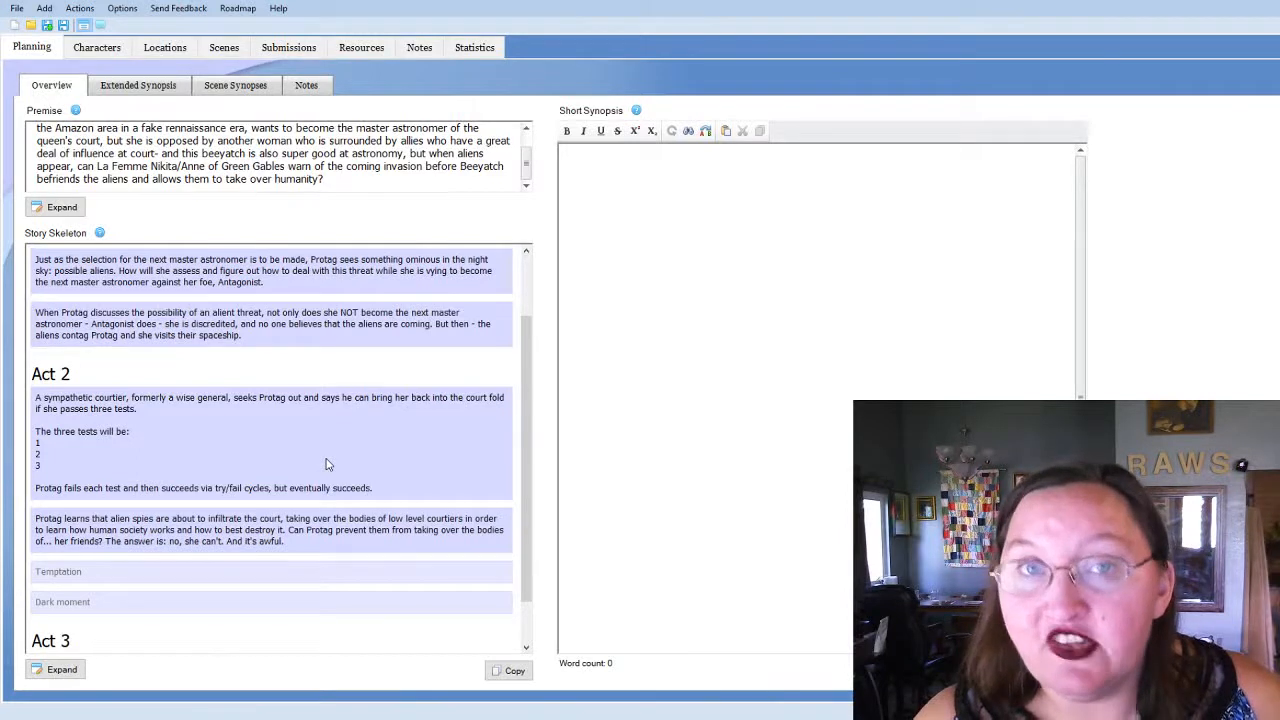
pyautogui.scroll(-1, 325, 464)
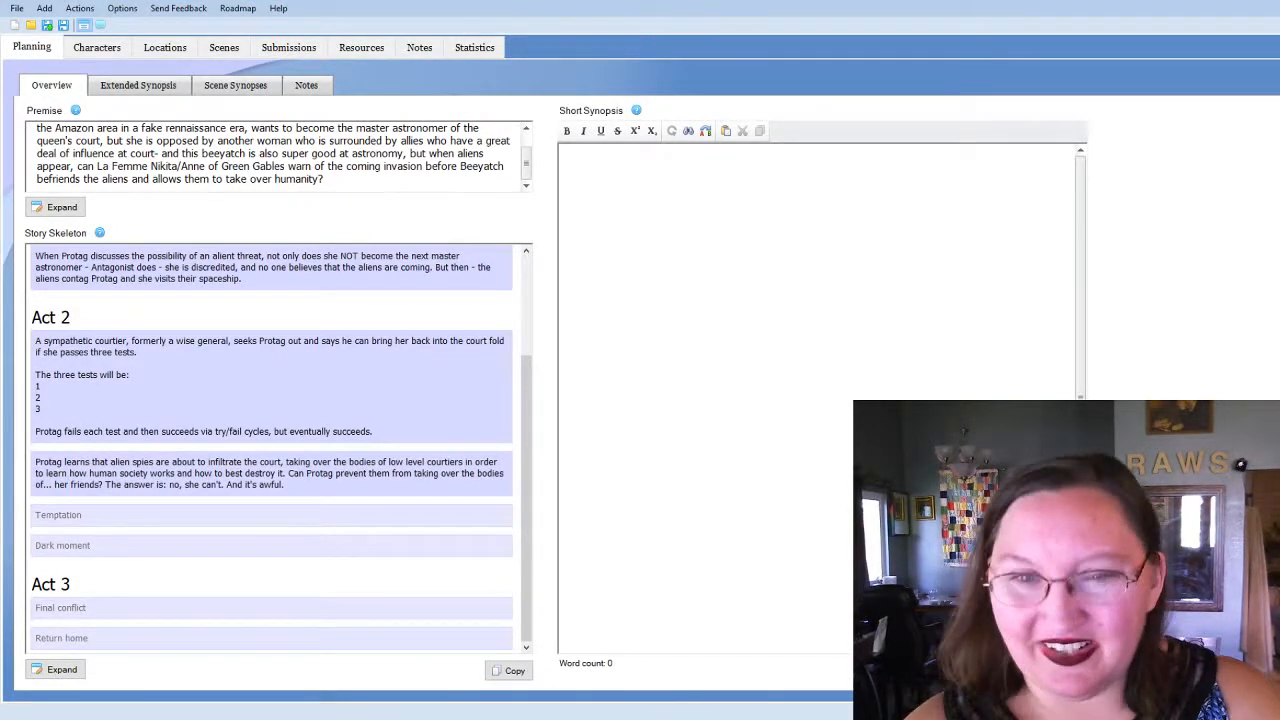
# Write the Act 2 dark moment, beginning "One of Protag's friends is executed for treason (which they commited under the influence of their alien)"
pyautogui.scroll(3, 483, 462)
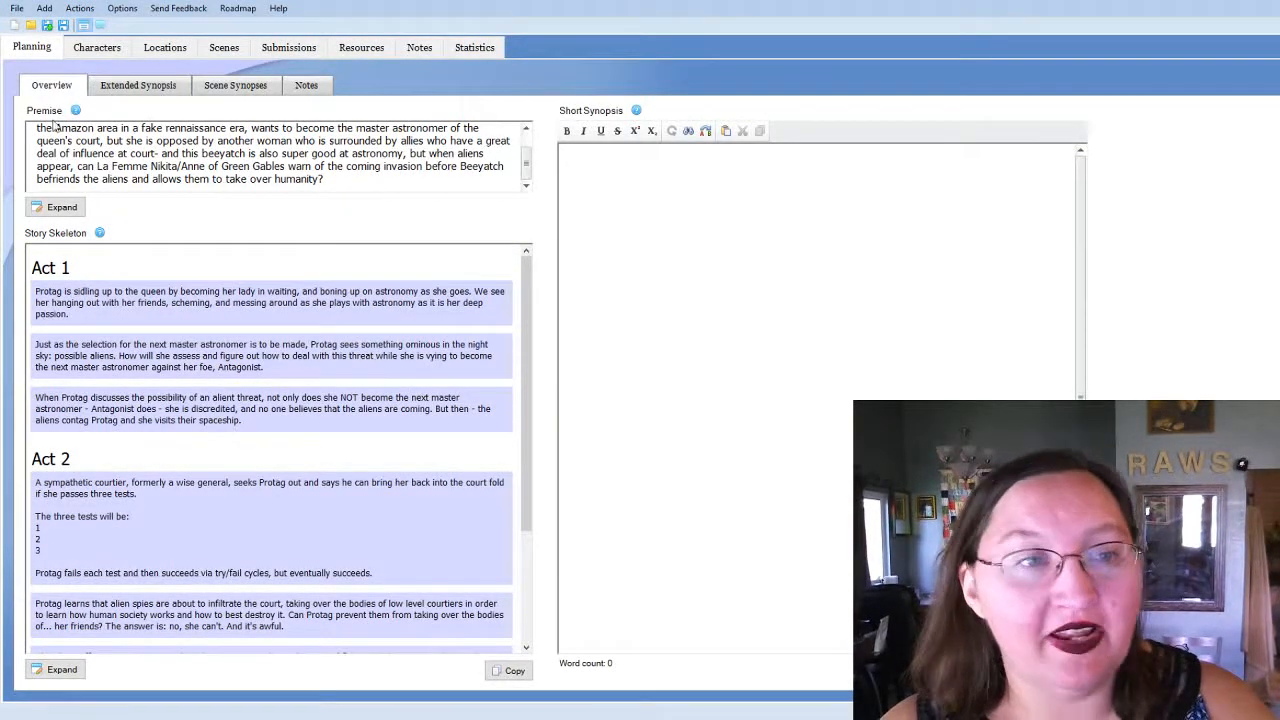
pyautogui.scroll(-3, 266, 464)
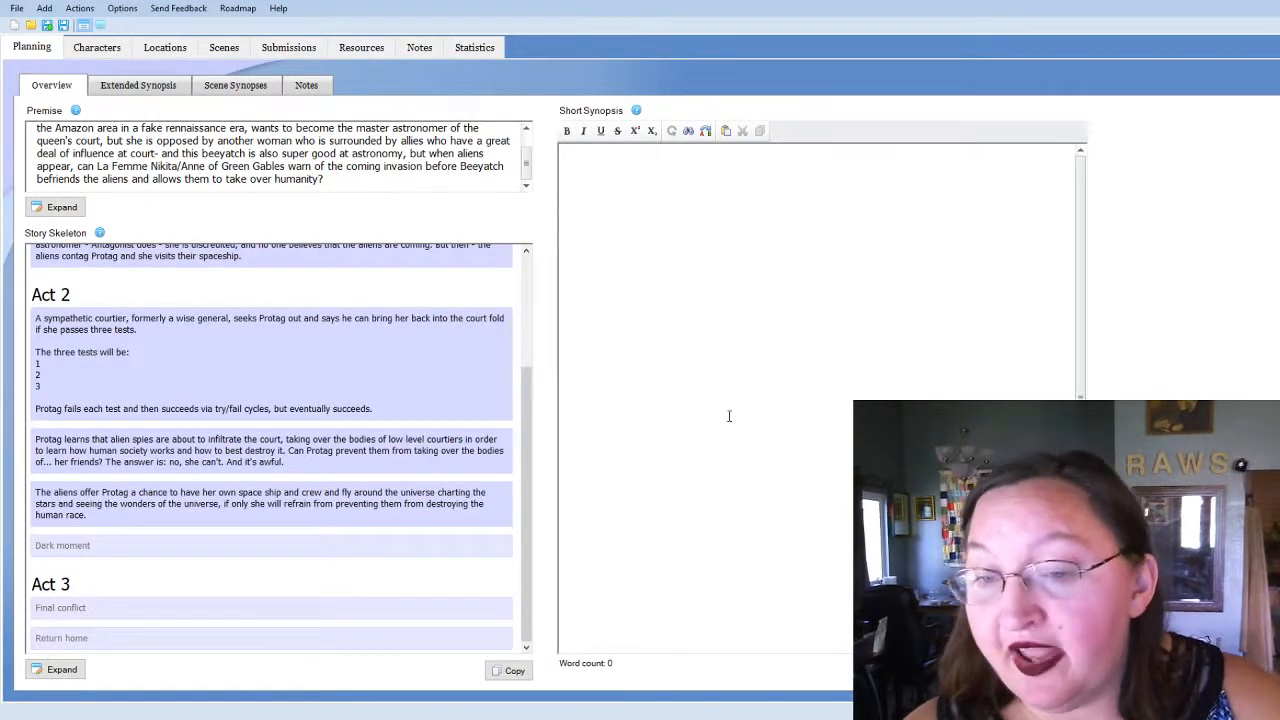
pyautogui.write("One of Protag's friends is executed for treason (which they commited under the influence of their alien) and the aliens show Protag her new space ship and her friendly crew, and the master astronomer threatens to have protag removed from court, the friendly courtier general mentor dies via alien hand, and one of the friends tries to forcibly remove the alien host and dies, and protag goes on a test flight in the gift-space ship, it is all so tempting, and it is all so sad.")
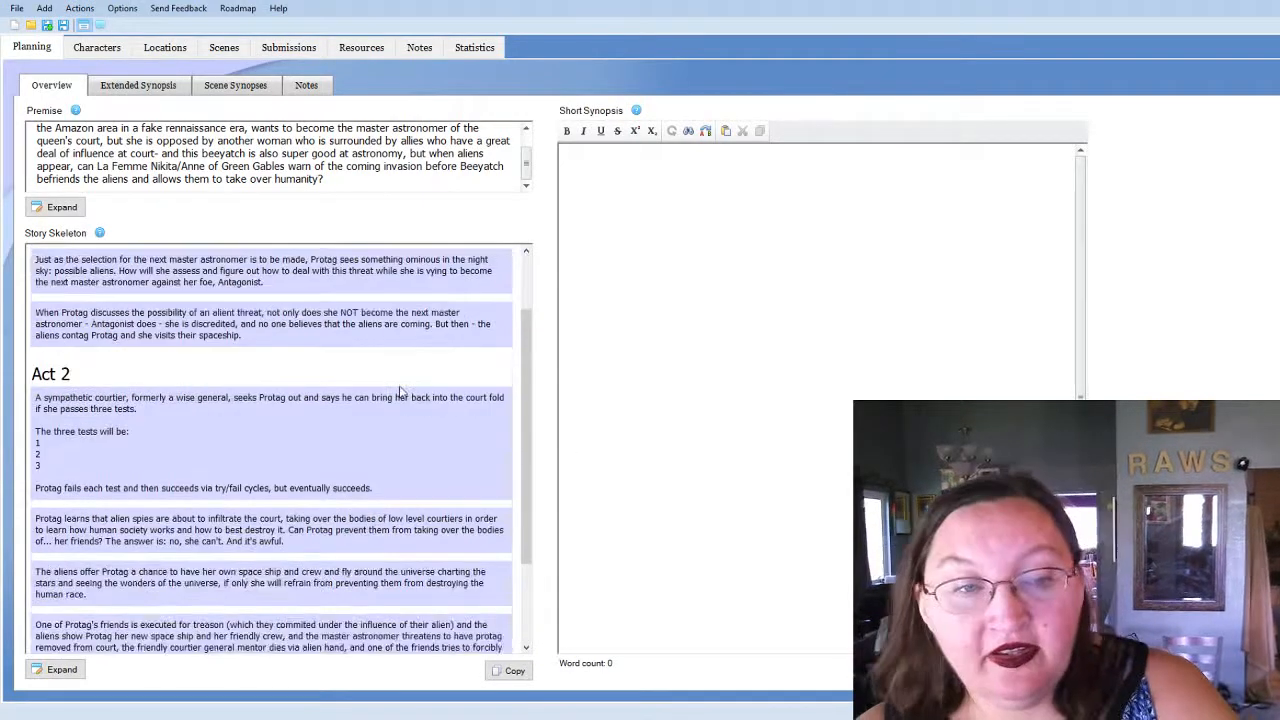
pyautogui.scroll(-1, 399, 385)
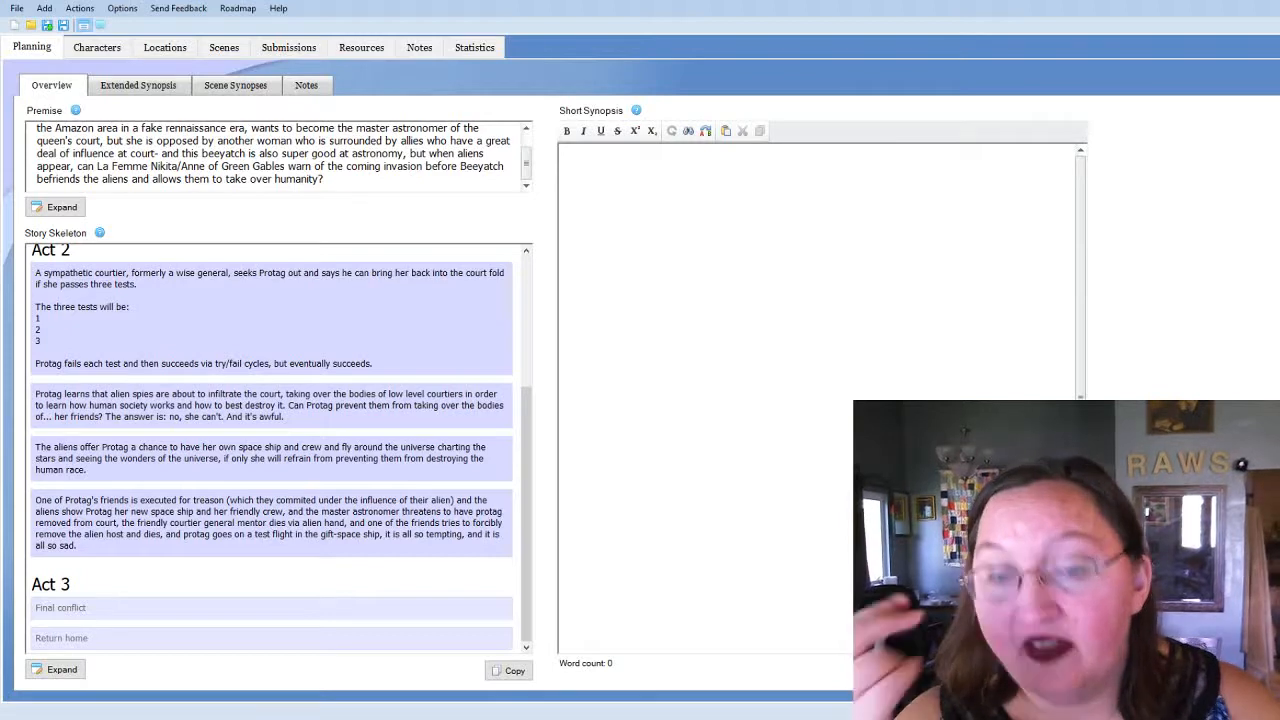
# Reread the premise and compare it with the story skeleton's beats from Act 1 through the start of Act 3
pyautogui.scroll(3, 270, 450)
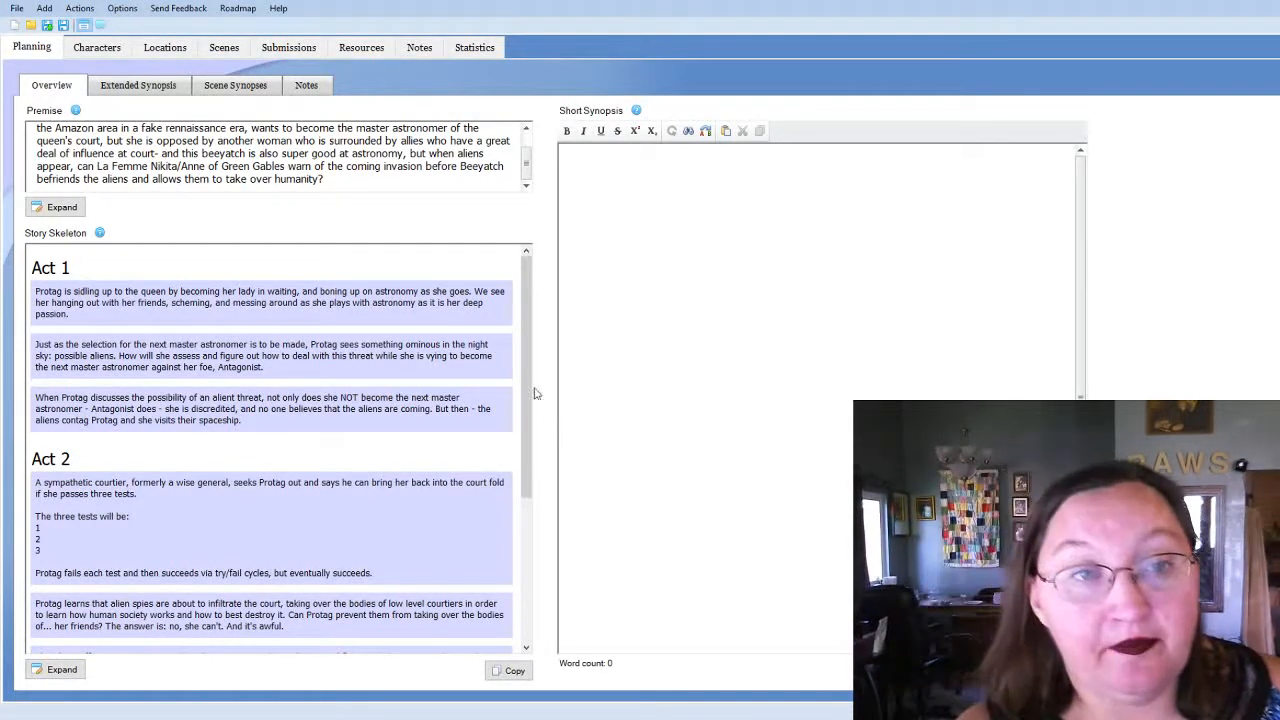
pyautogui.scroll(1, 266, 131)
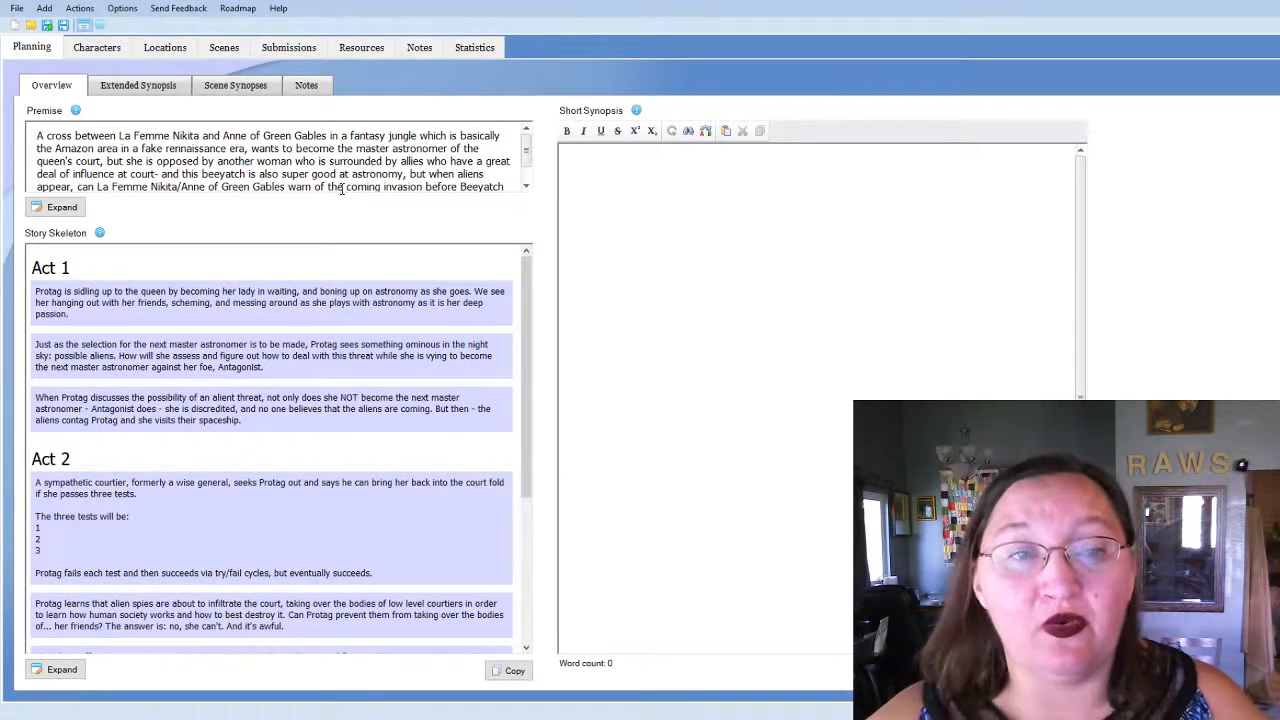
pyautogui.scroll(-1, 256, 139)
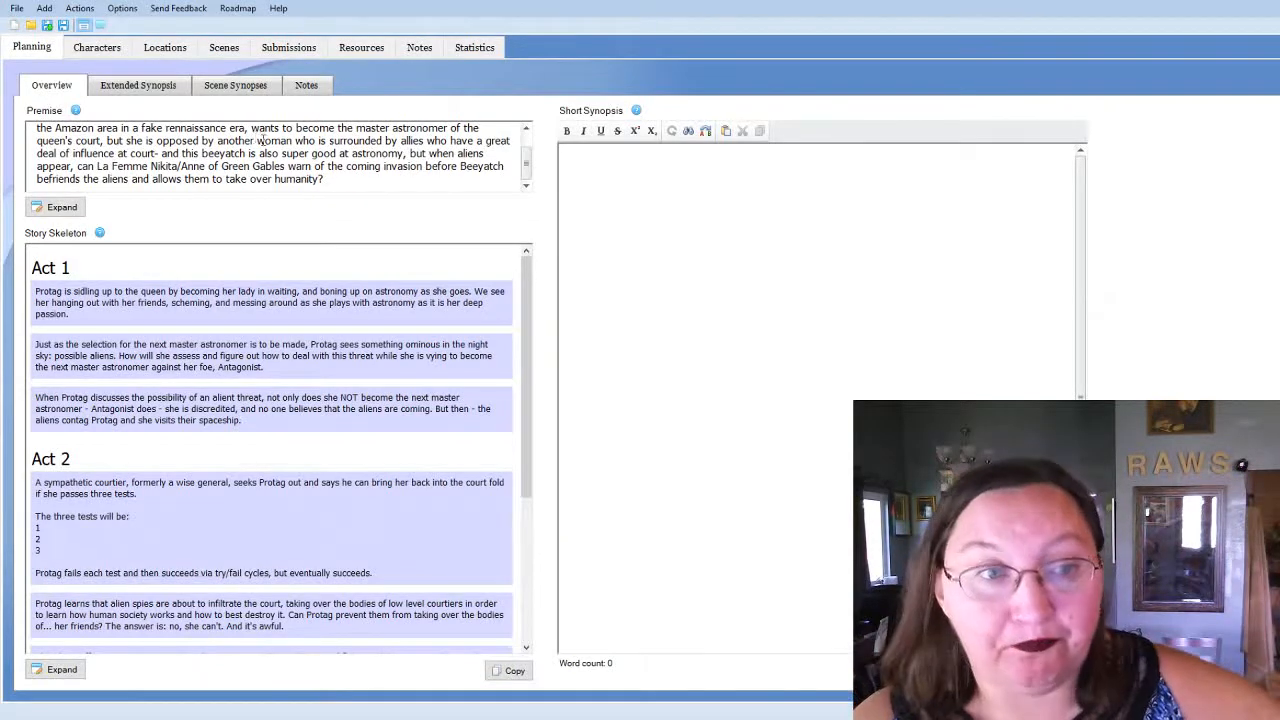
pyautogui.scroll(-3, 180, 245)
pyautogui.scroll(2, 180, 250)
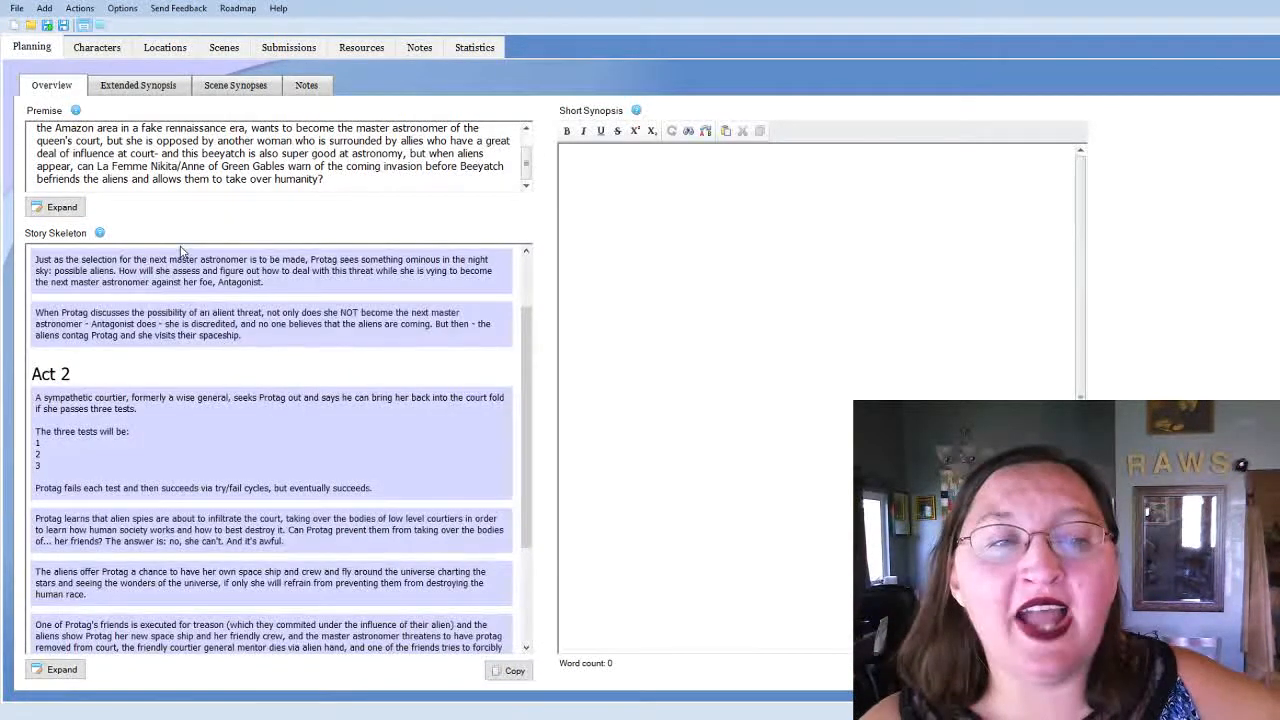
pyautogui.scroll(2, 306, 295)
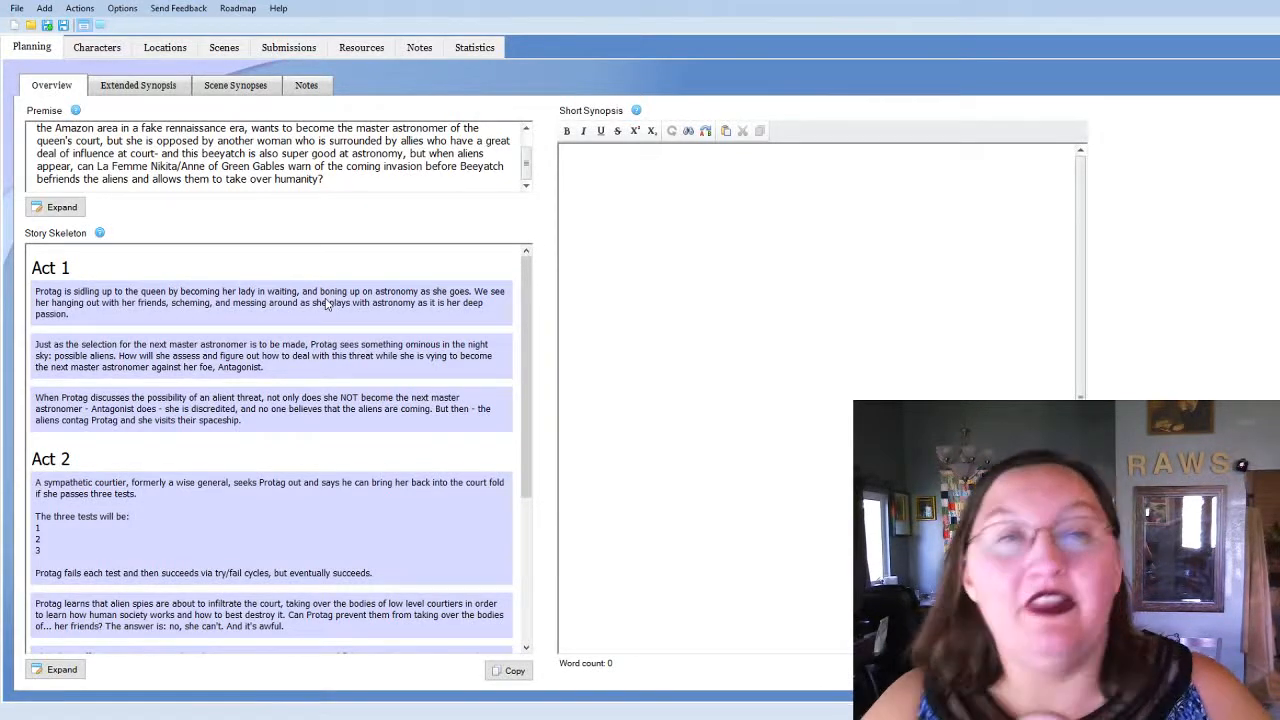
pyautogui.scroll(-5, 244, 368)
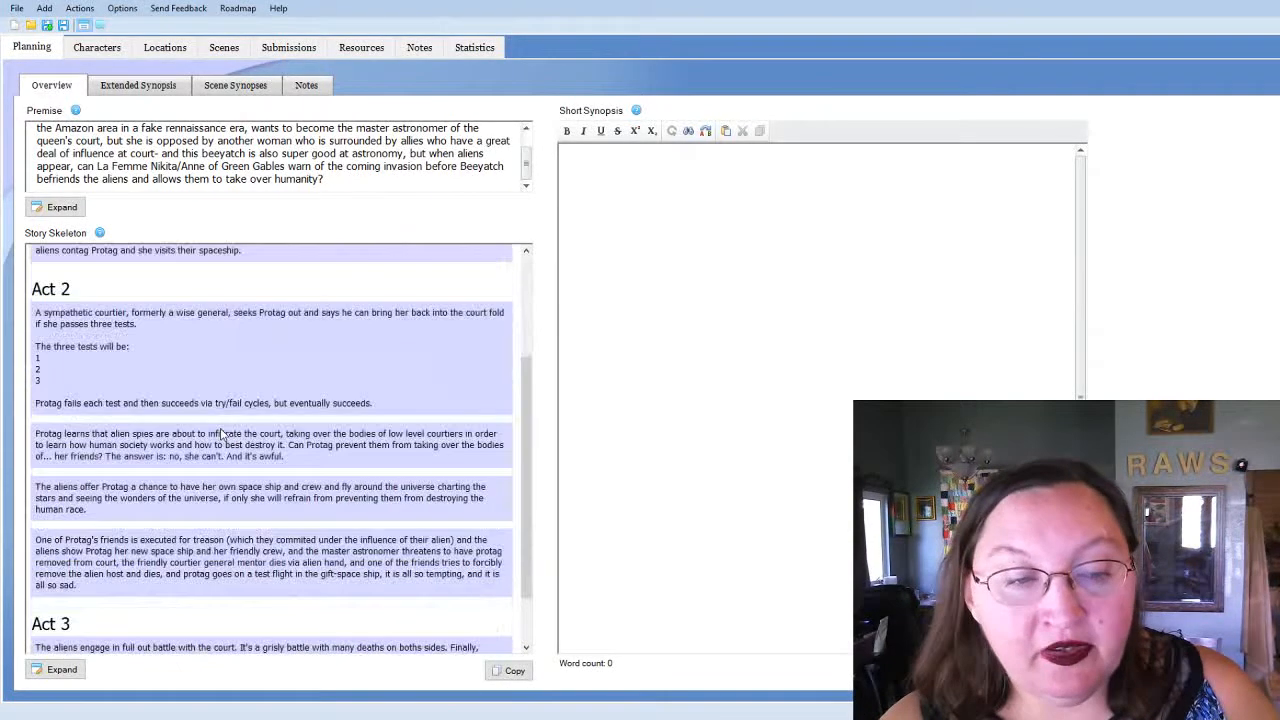